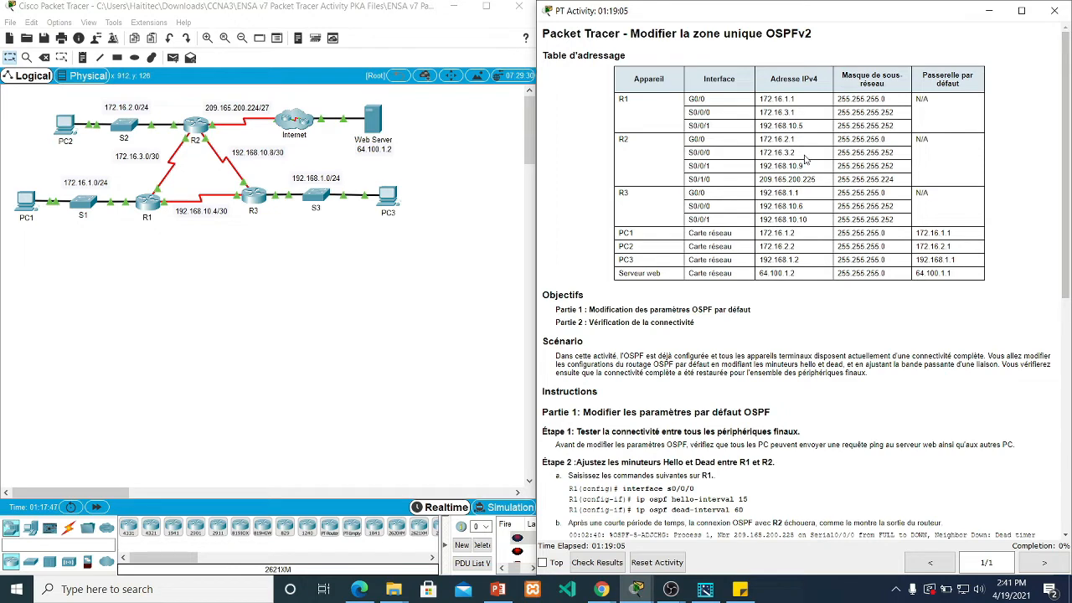
Ping the web server at 64.100.1.2 from PC2's command prompt.
scroll(805, 164, "down", 2)
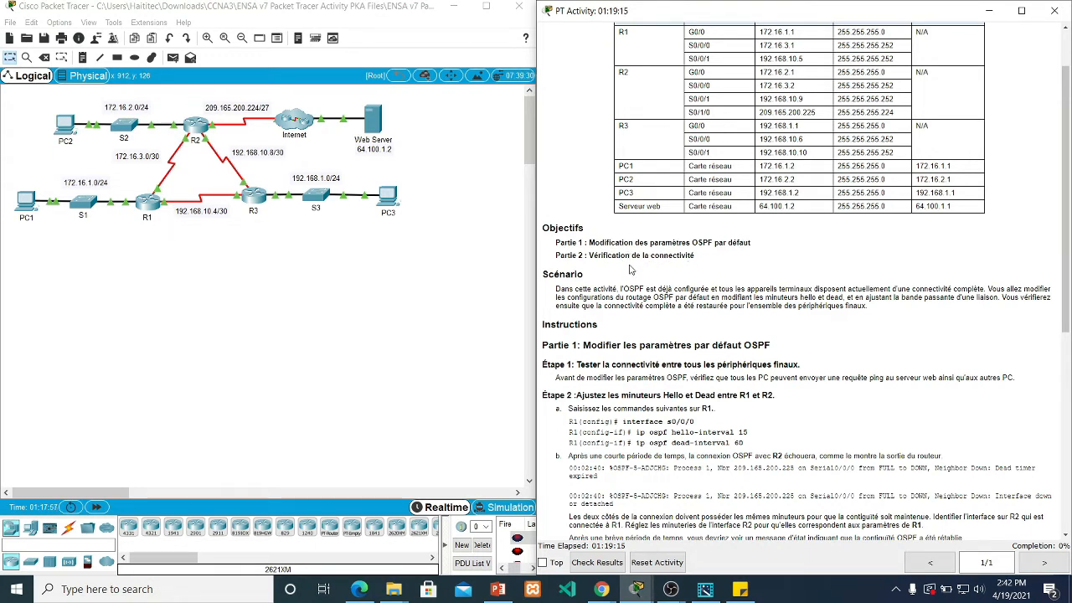
scroll(631, 268, "down", 1)
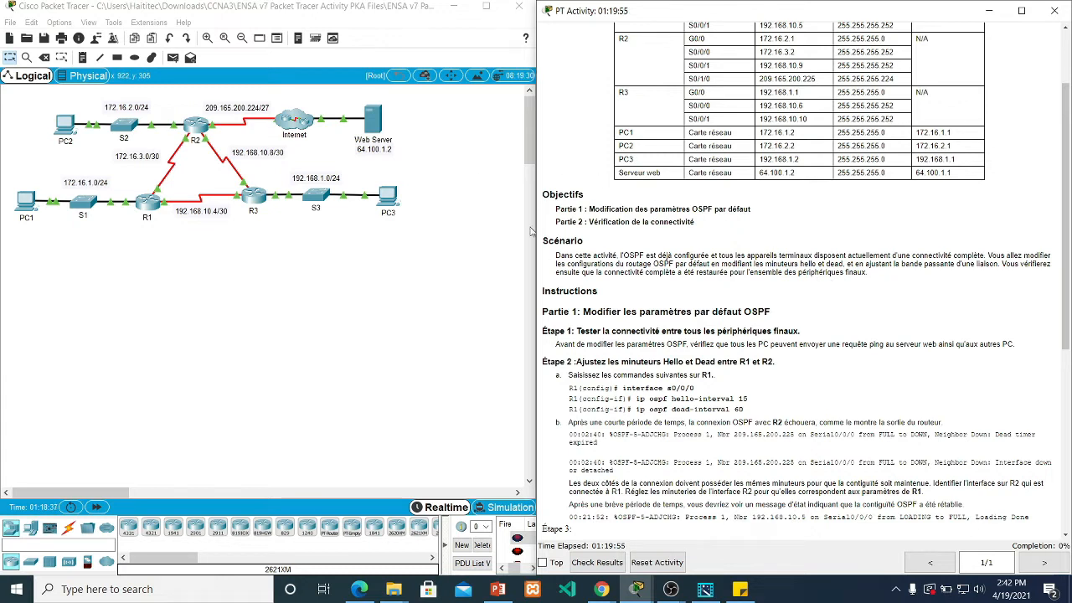
scroll(592, 292, "down", 1)
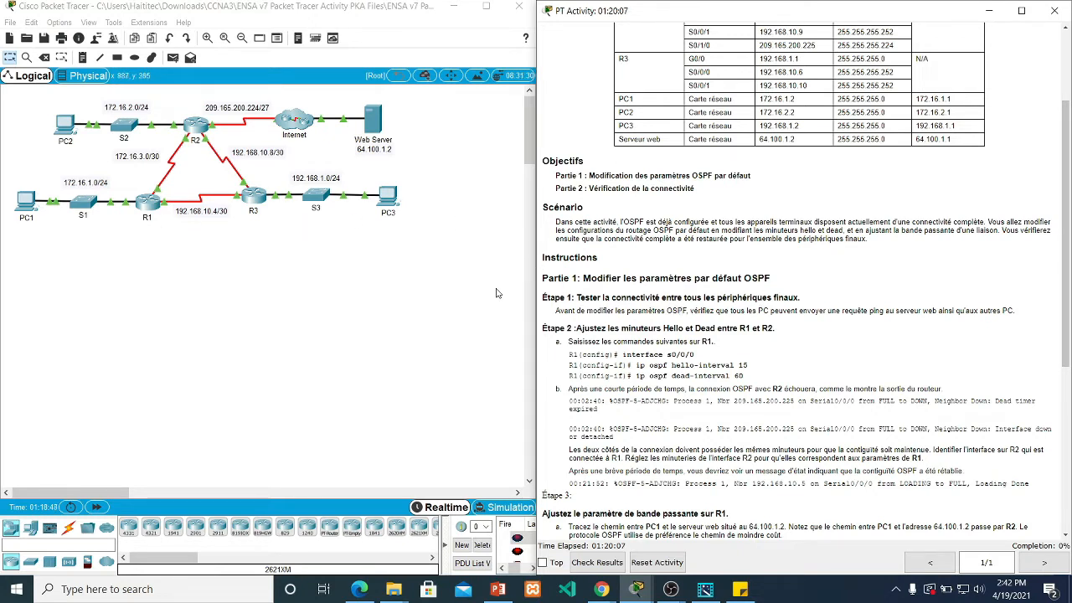
left_click(65, 125)
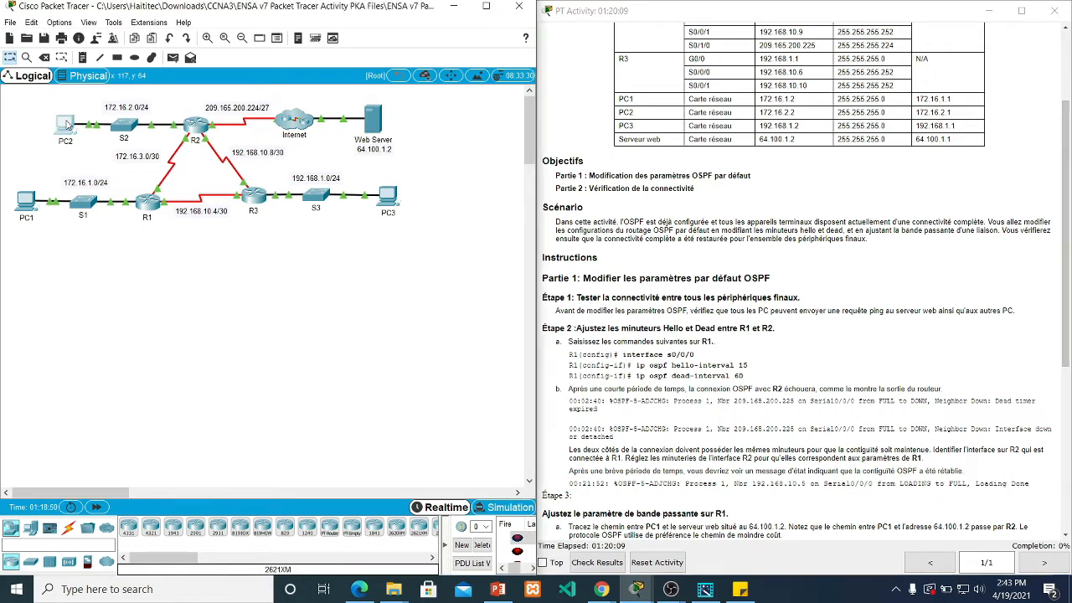
left_click(572, 115)
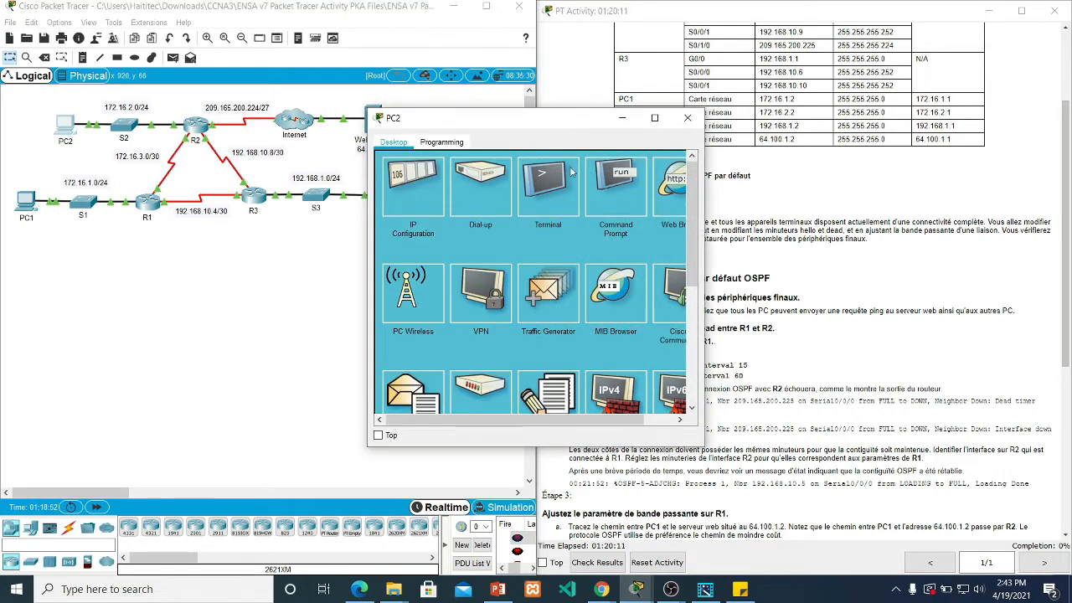
left_click(616, 192)
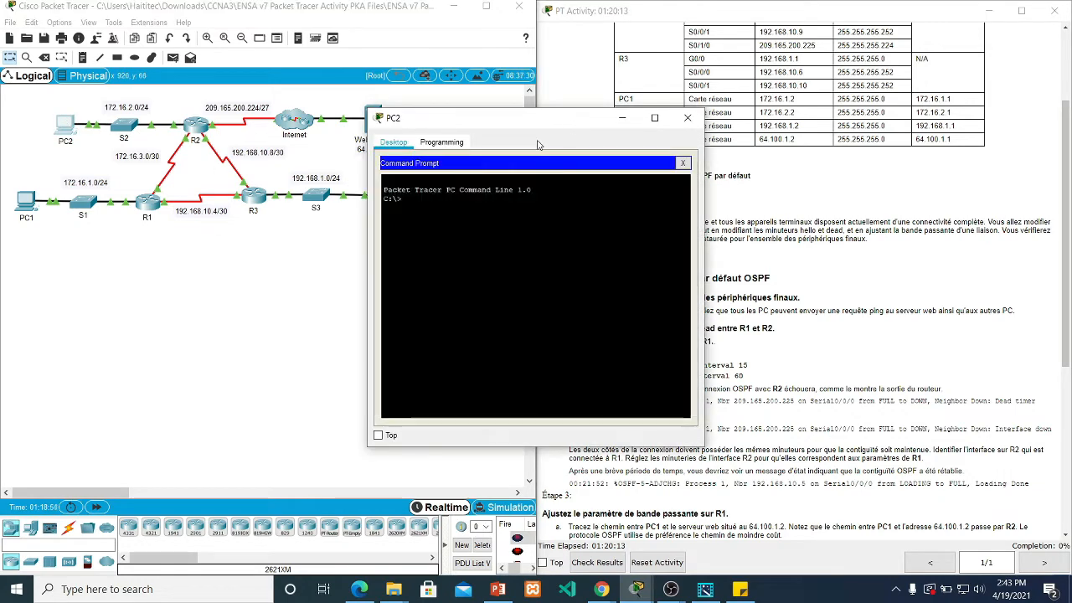
left_click_drag(550, 124, 385, 28)
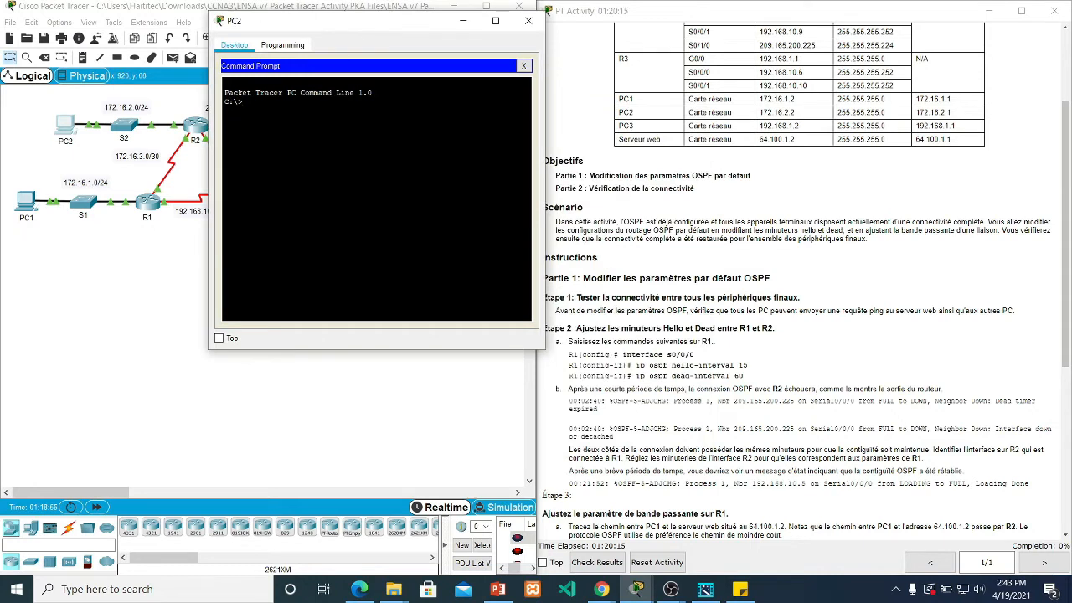
type("ping")
left_click_drag(344, 32, 326, 117)
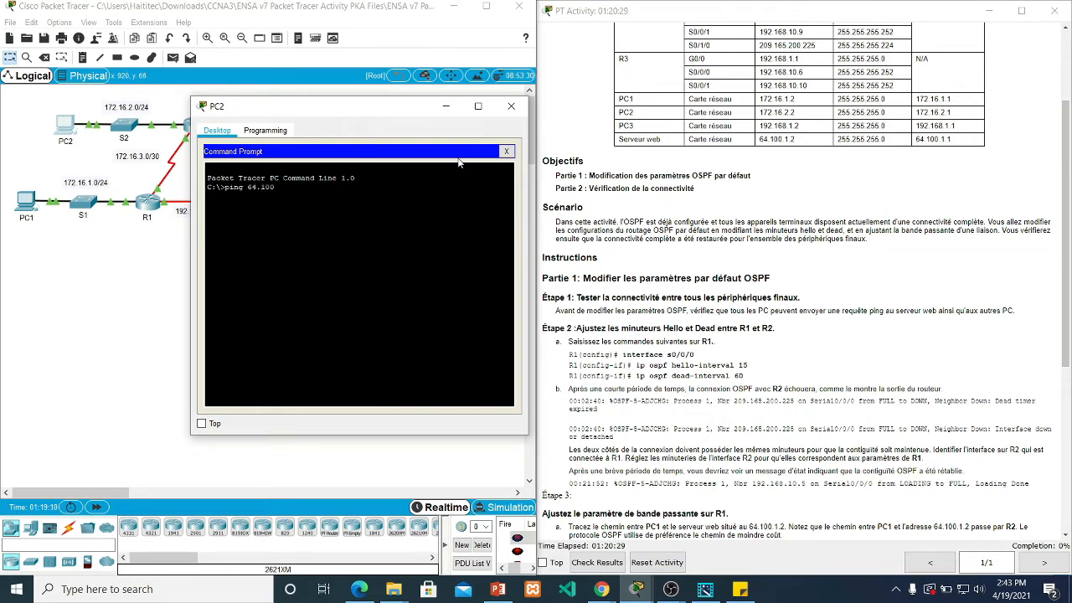
type(".1.2")
key("Return")
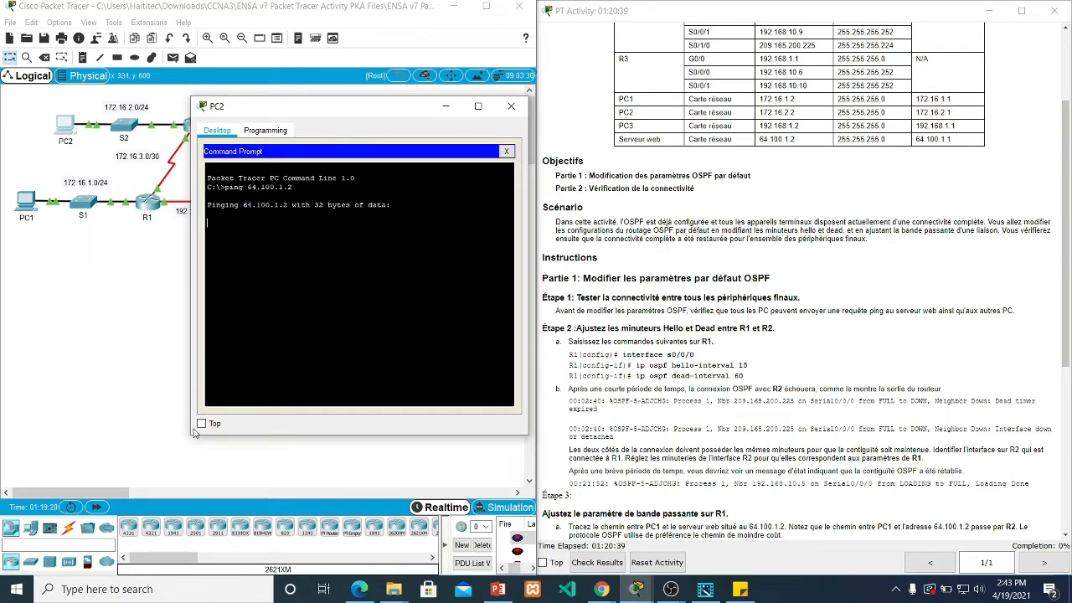
left_click_drag(189, 433, 136, 436)
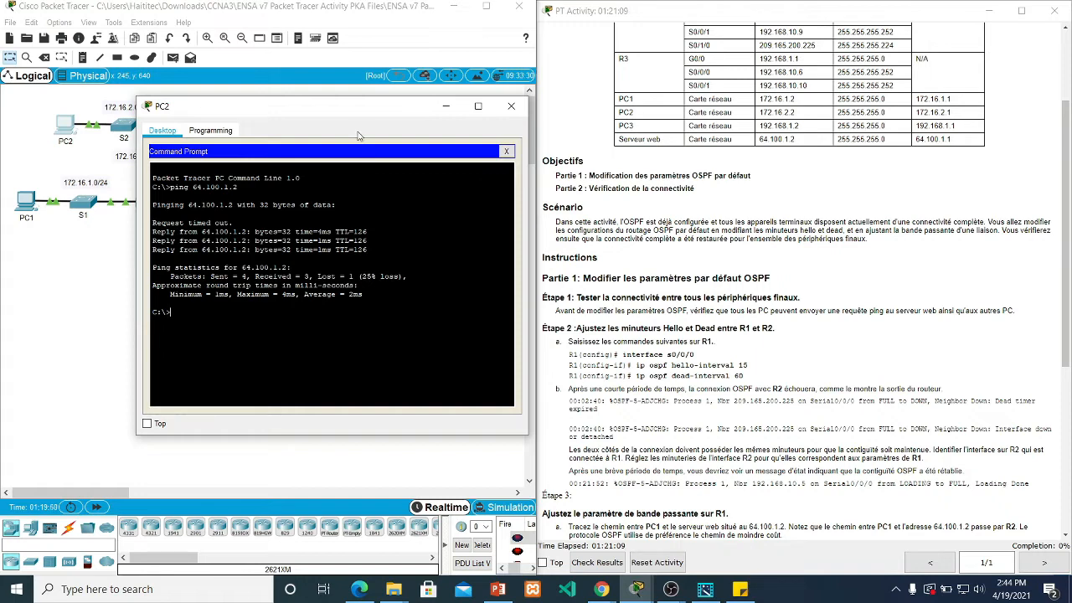
Uncover PC1 in the topology and ping the web server at 64.100.1.2 from its command prompt.
left_click_drag(362, 112, 290, 77)
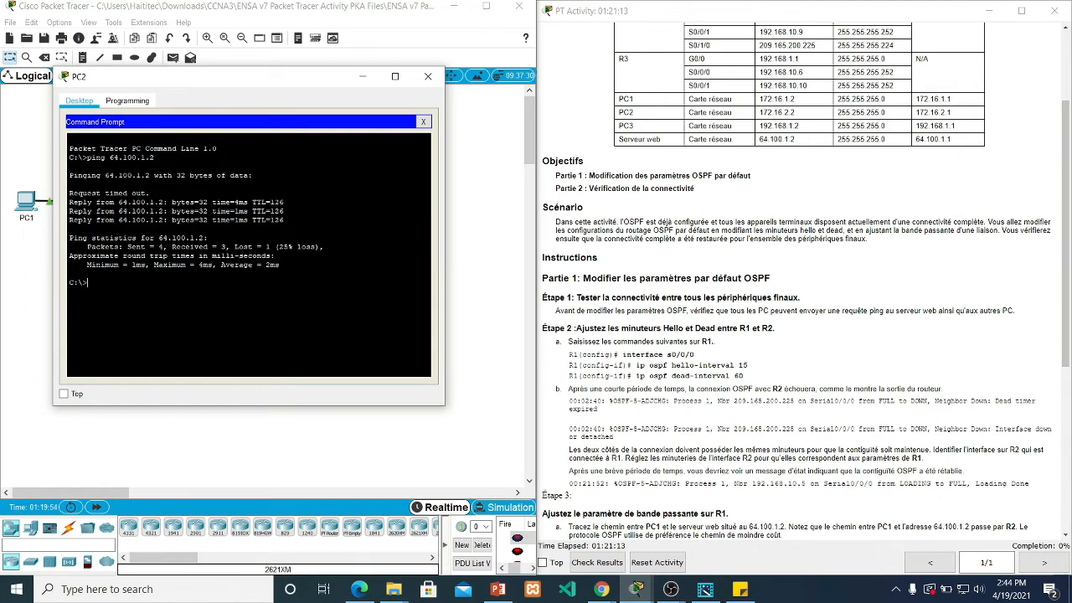
left_click_drag(276, 81, 410, 131)
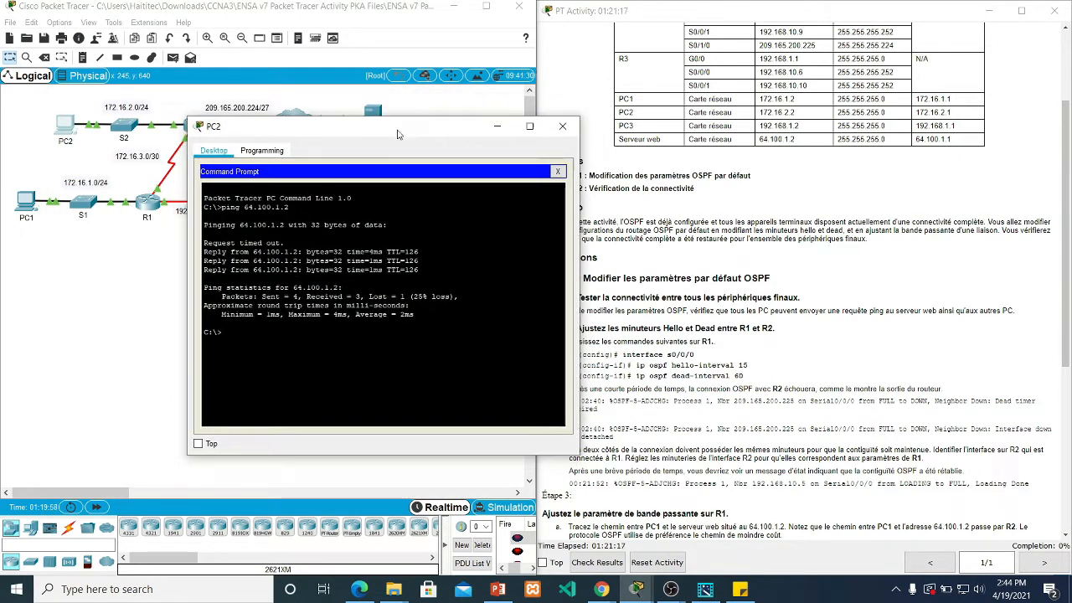
left_click(24, 216)
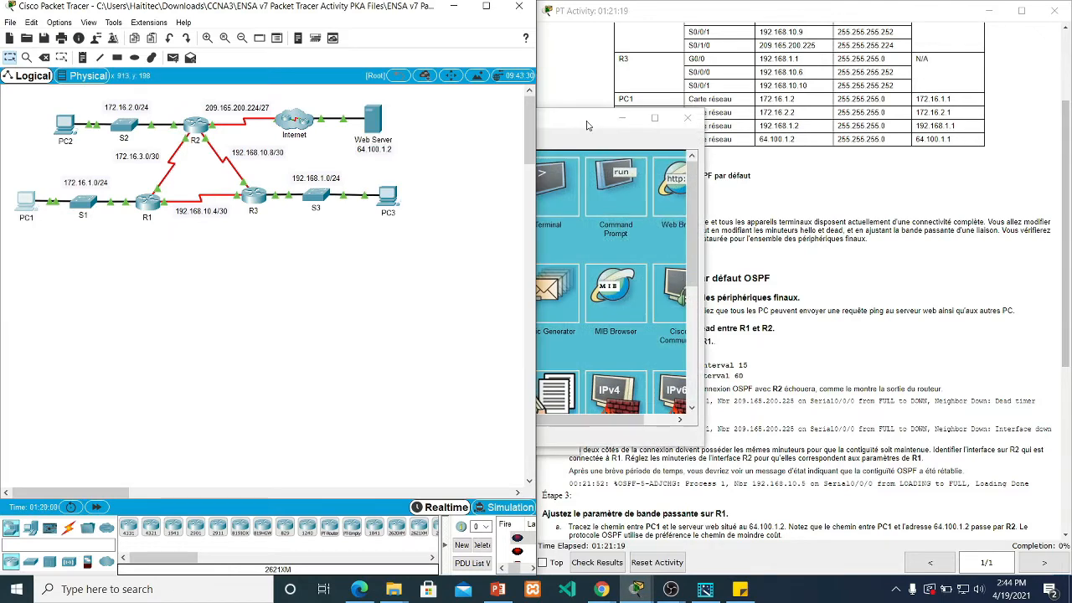
left_click_drag(579, 124, 352, 79)
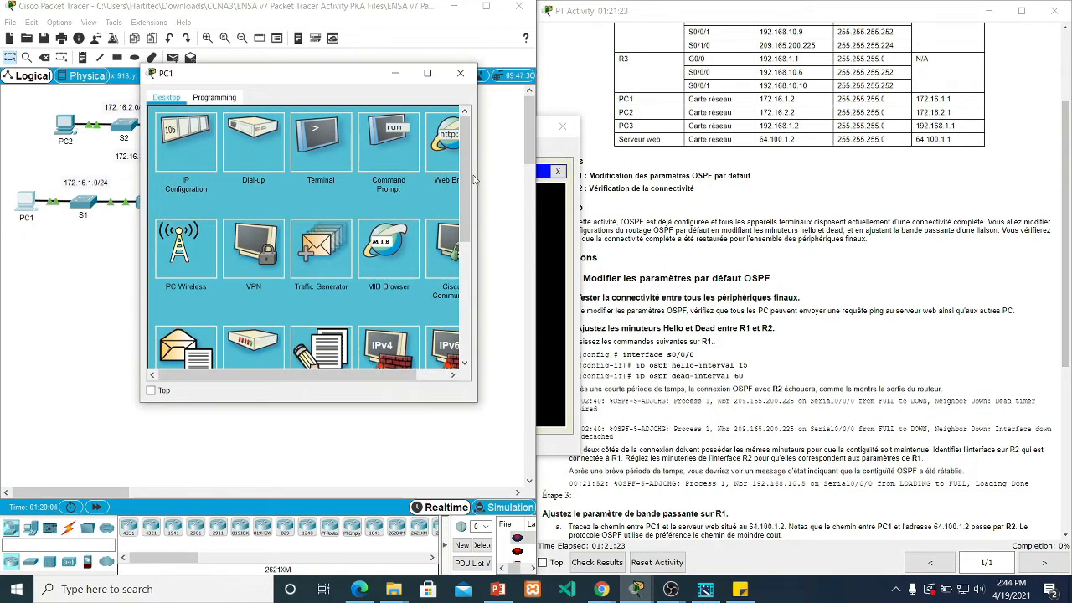
left_click_drag(476, 141, 593, 142)
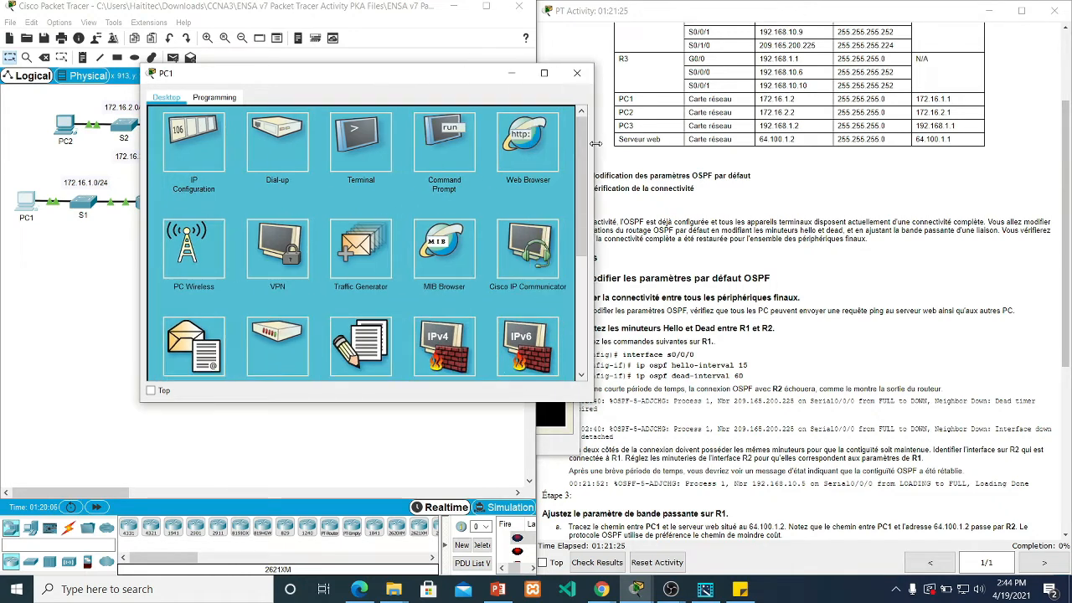
left_click(478, 158)
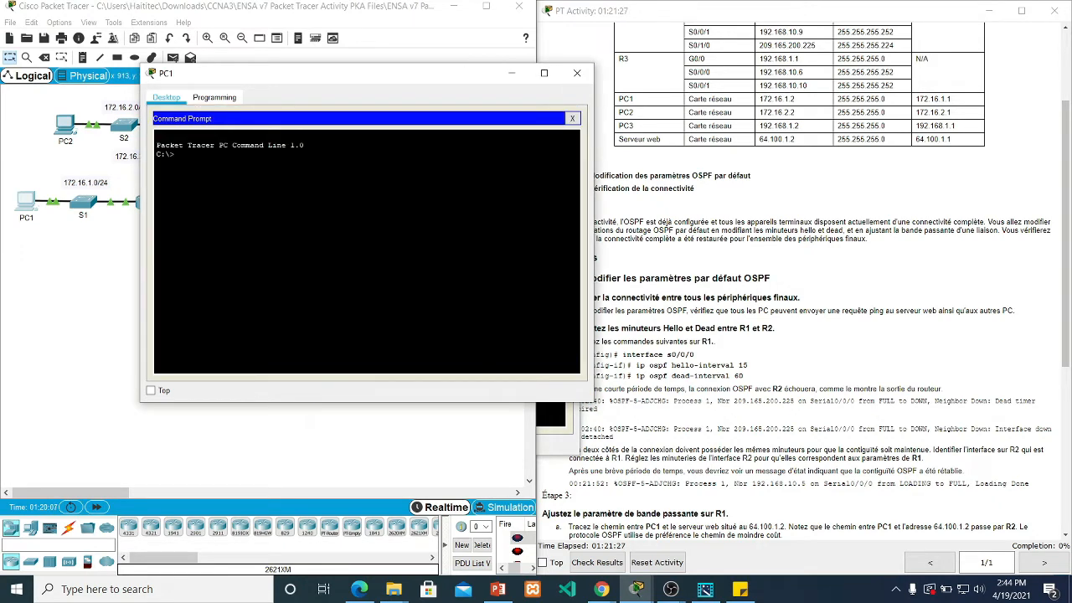
type("ping 6")
type("4.100.1.2")
key("Return")
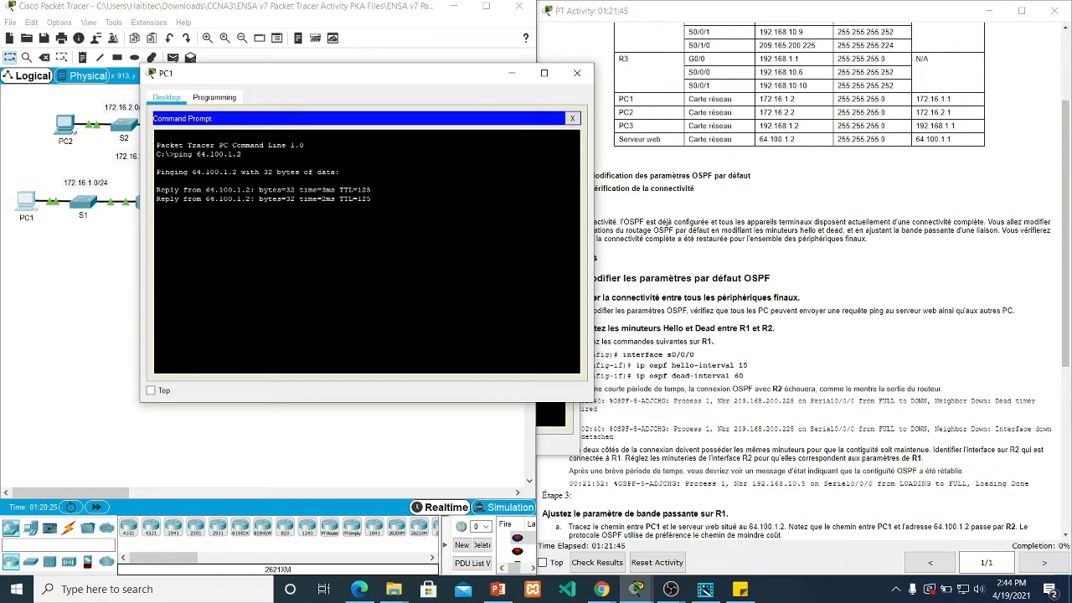
Ping the web server at 64.100.1.2 from PC3's command prompt, and close the PC3 and PC1 windows.
left_click_drag(392, 78, 595, 238)
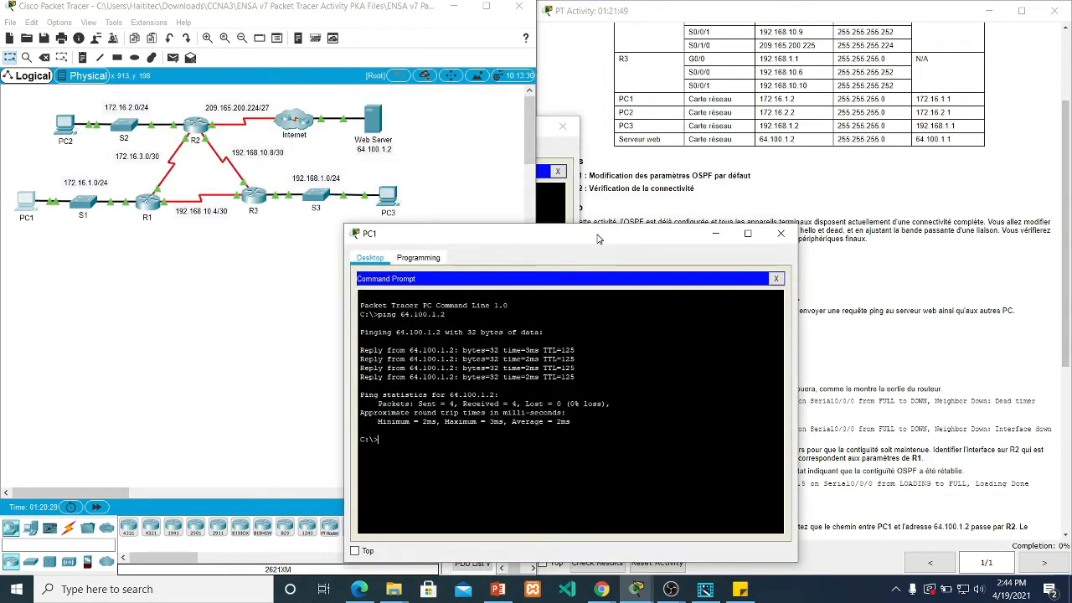
left_click(388, 195)
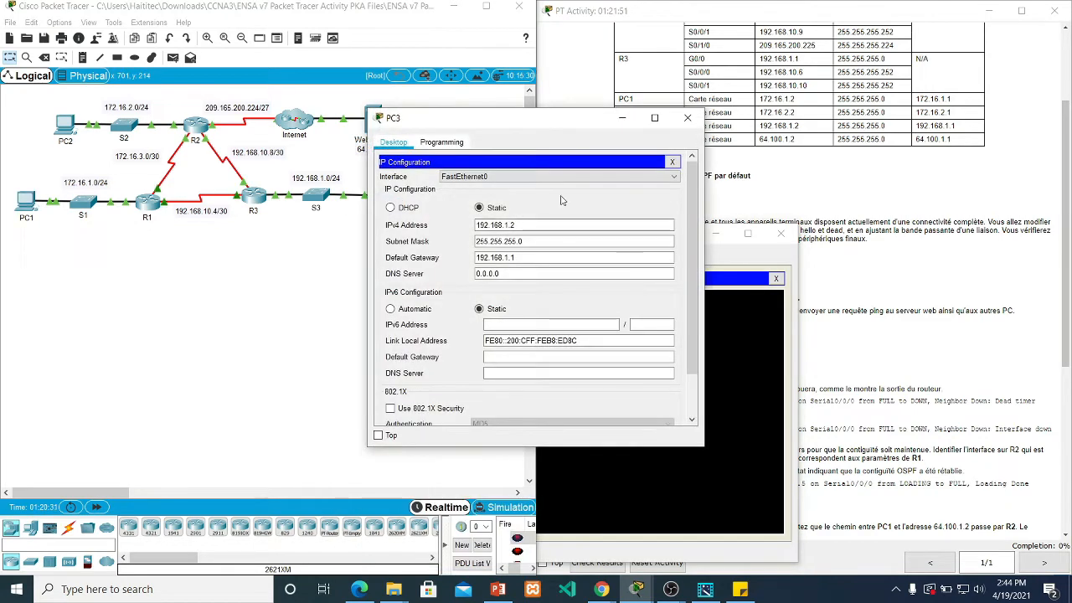
left_click(683, 120)
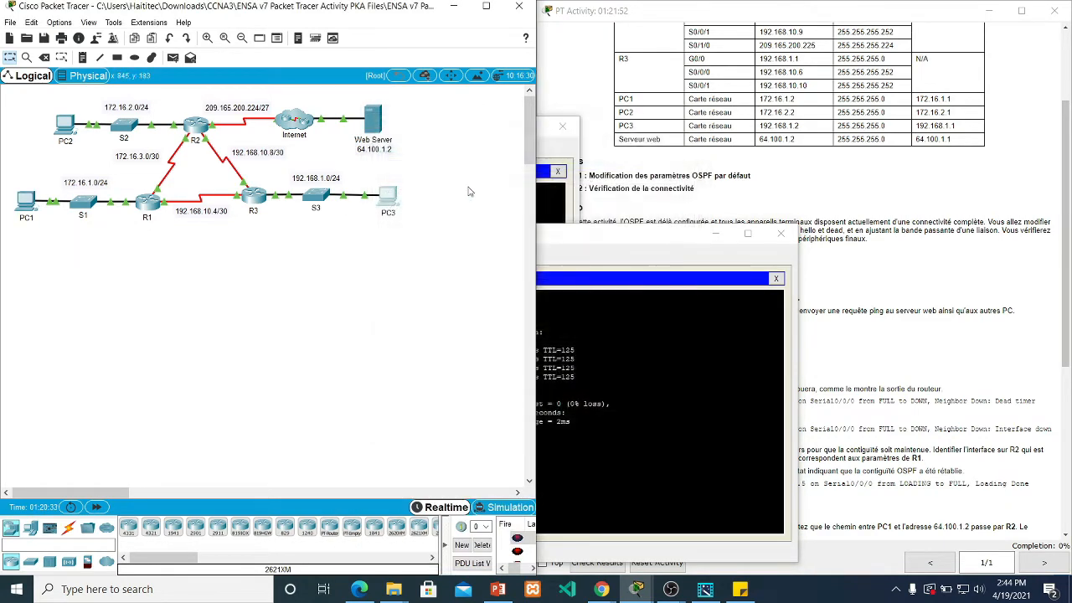
left_click(388, 195)
left_click(640, 206)
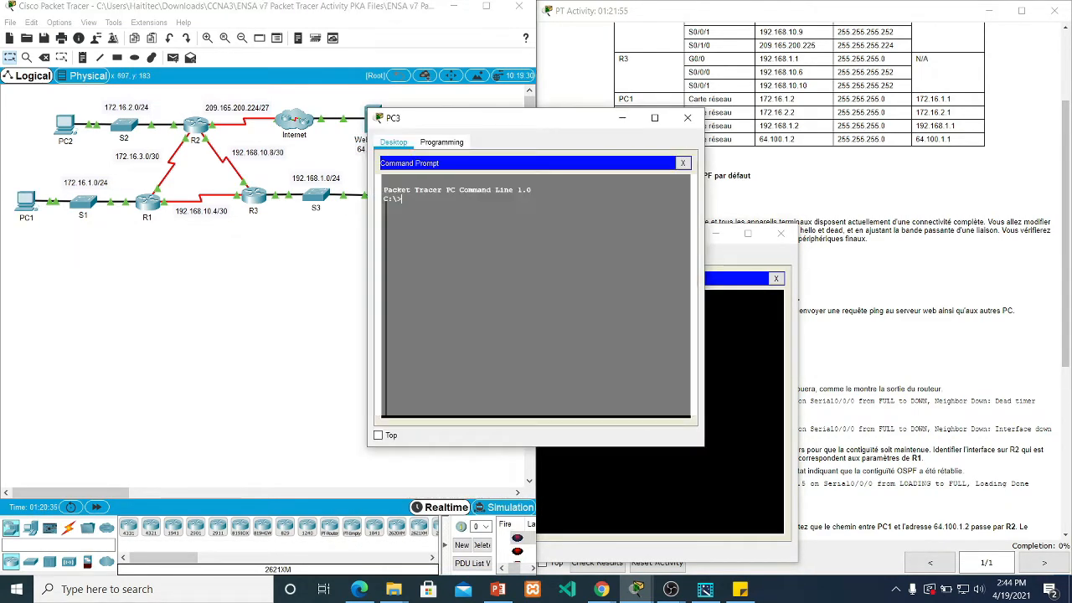
type("ping")
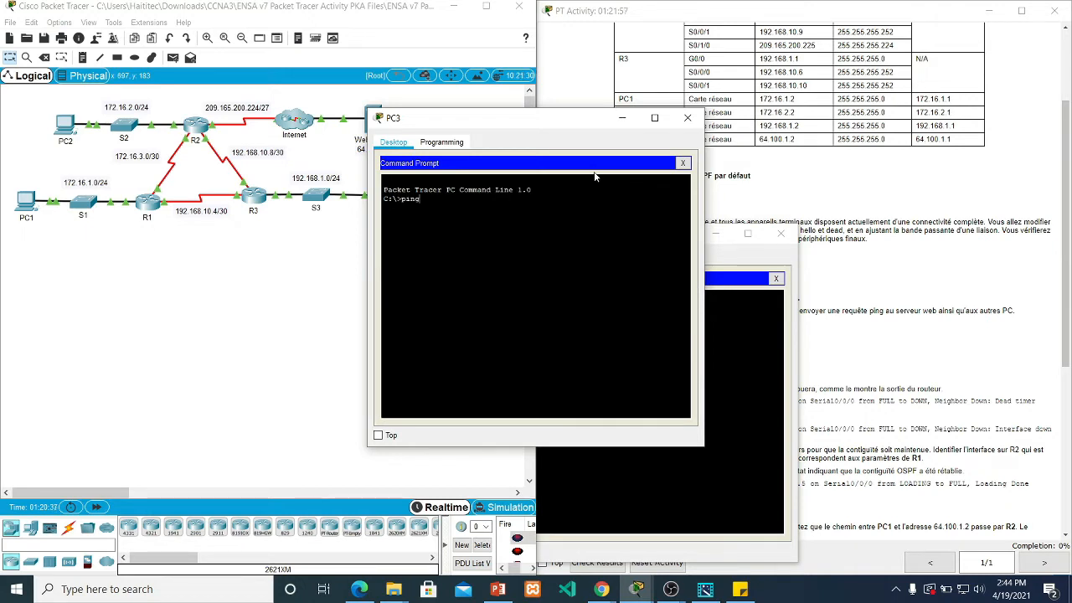
type(" 64.100.1.2")
key("Return")
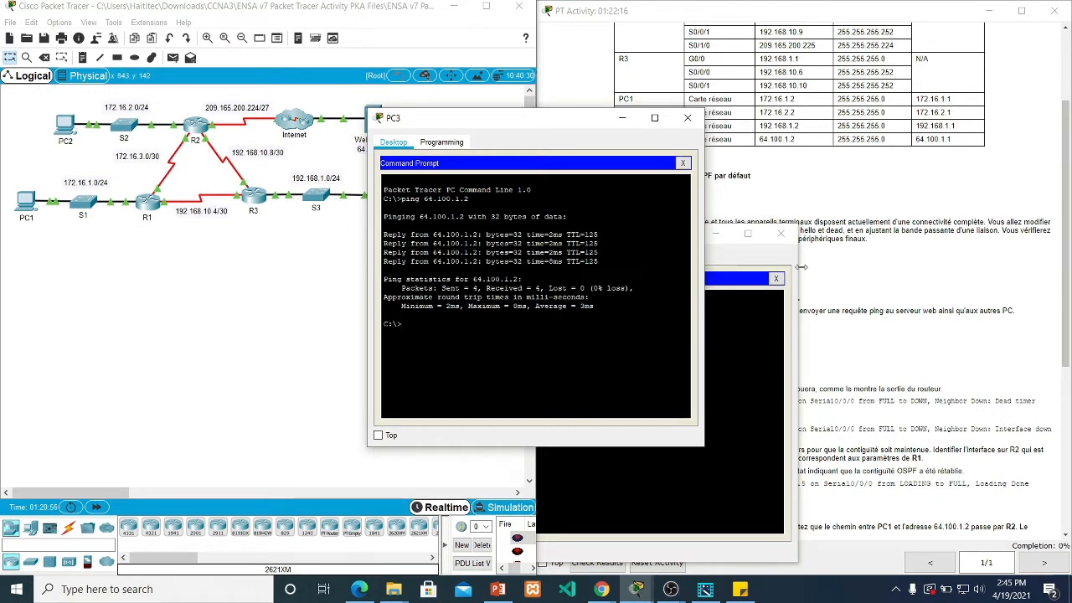
left_click(687, 118)
left_click(780, 233)
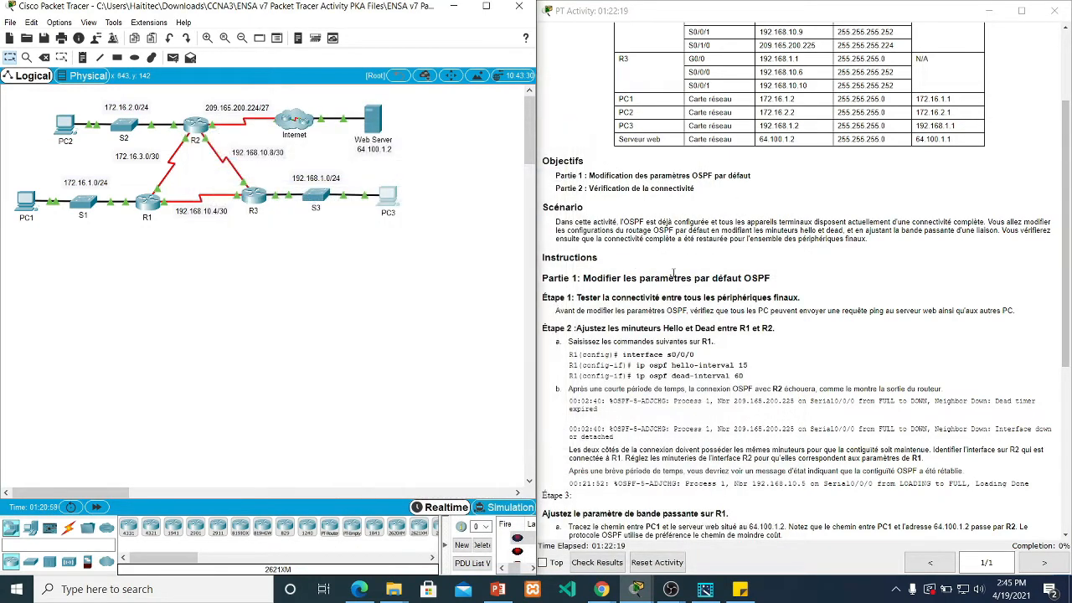
Read the Étape 2 instructions on the Hello and Dead timers and try to select the Connections category.
scroll(671, 293, "down", 2)
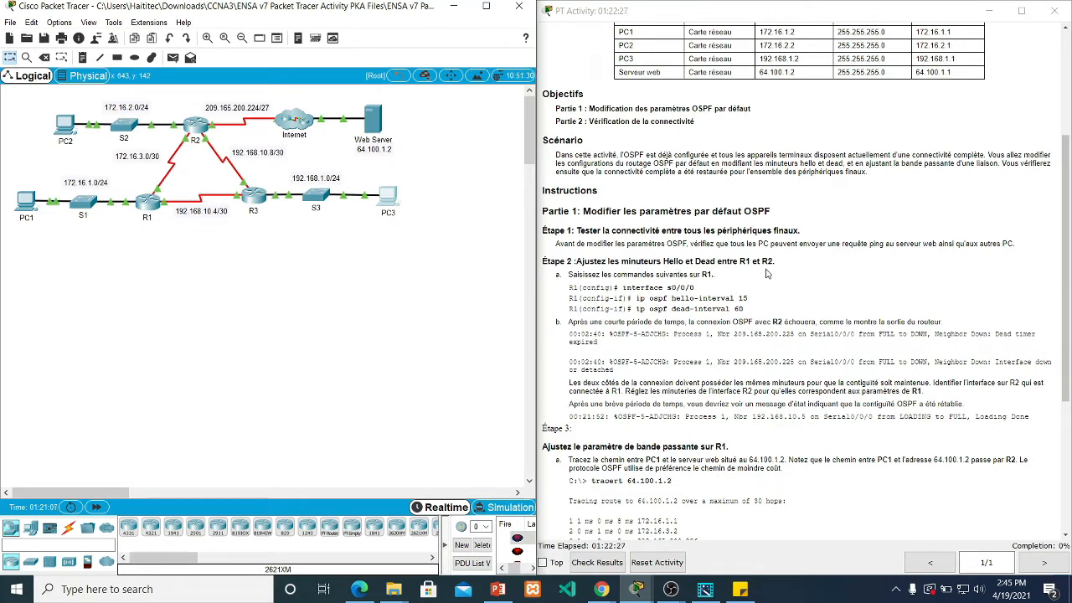
scroll(721, 286, "down", 1)
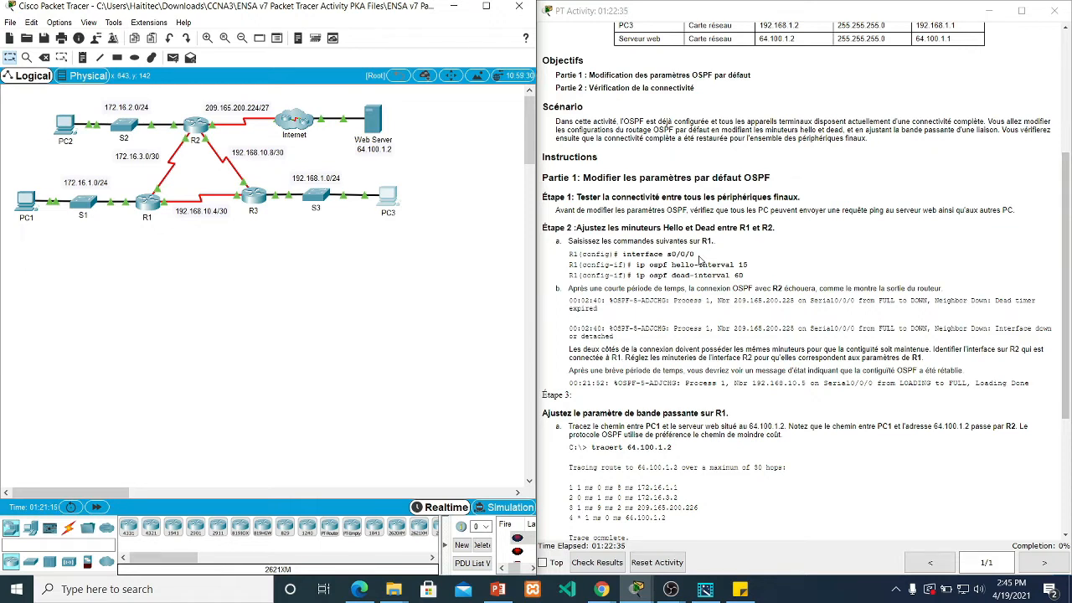
scroll(700, 261, "down", 1)
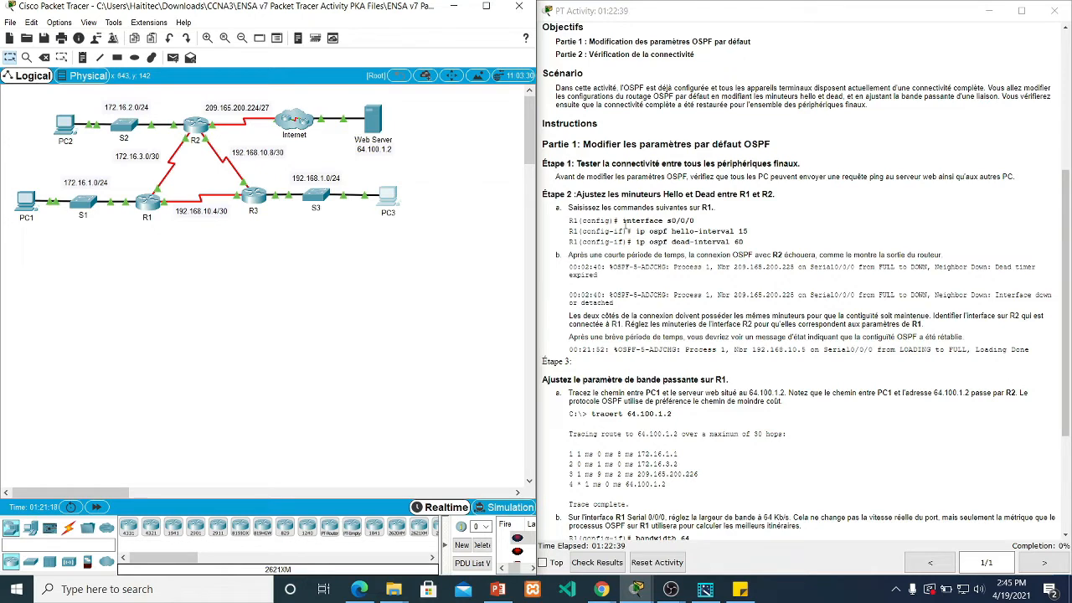
left_click(69, 531)
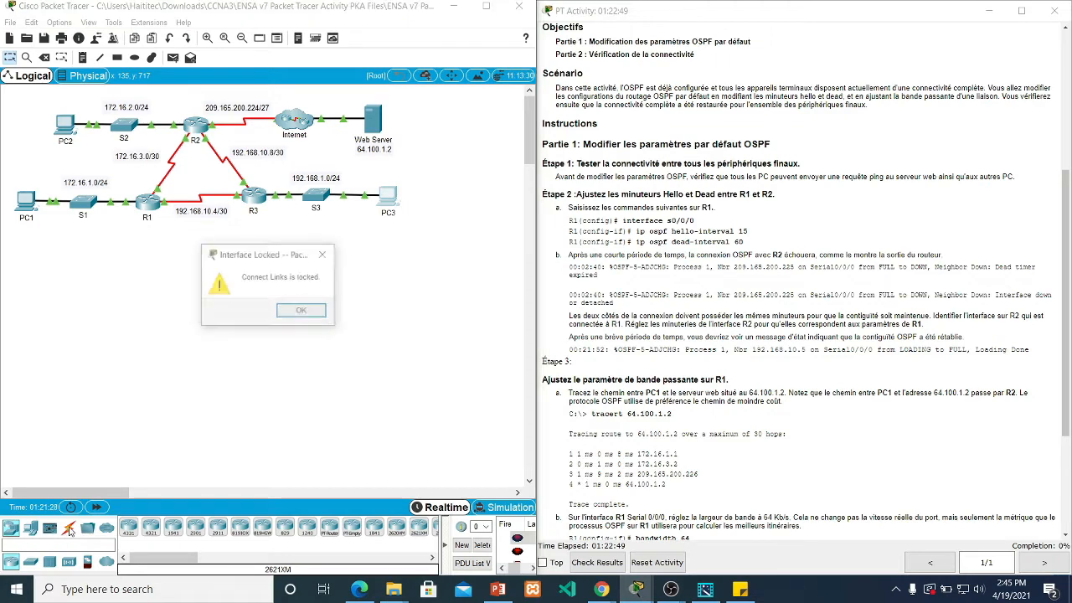
left_click(302, 312)
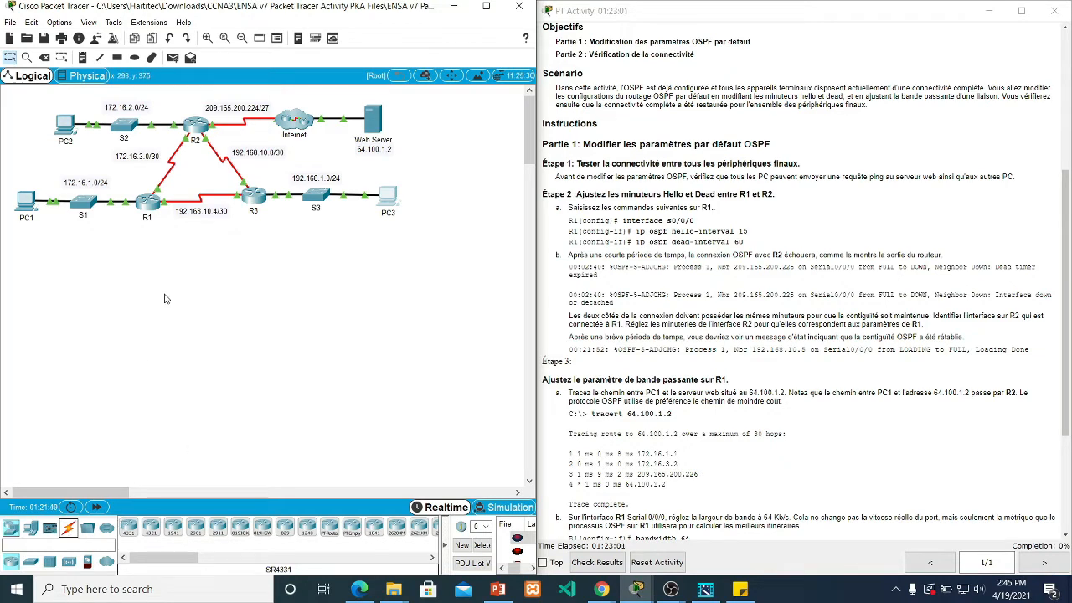
Open router R1's command line interface beside the instructions and start its console session.
left_click(154, 207)
left_click_drag(596, 132, 384, 126)
mouse_move(480, 352)
left_mouse_down()
mouse_move(484, 285)
mouse_move(484, 360)
left_mouse_up()
left_click_drag(350, 116, 339, 40)
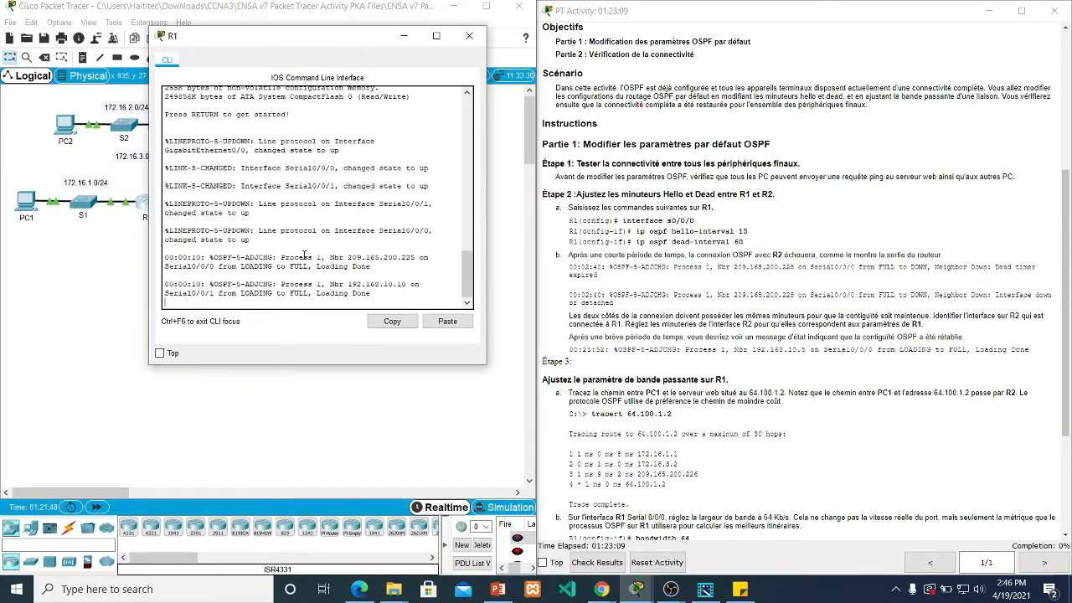
key("Return")
key("Return")
key("Return")
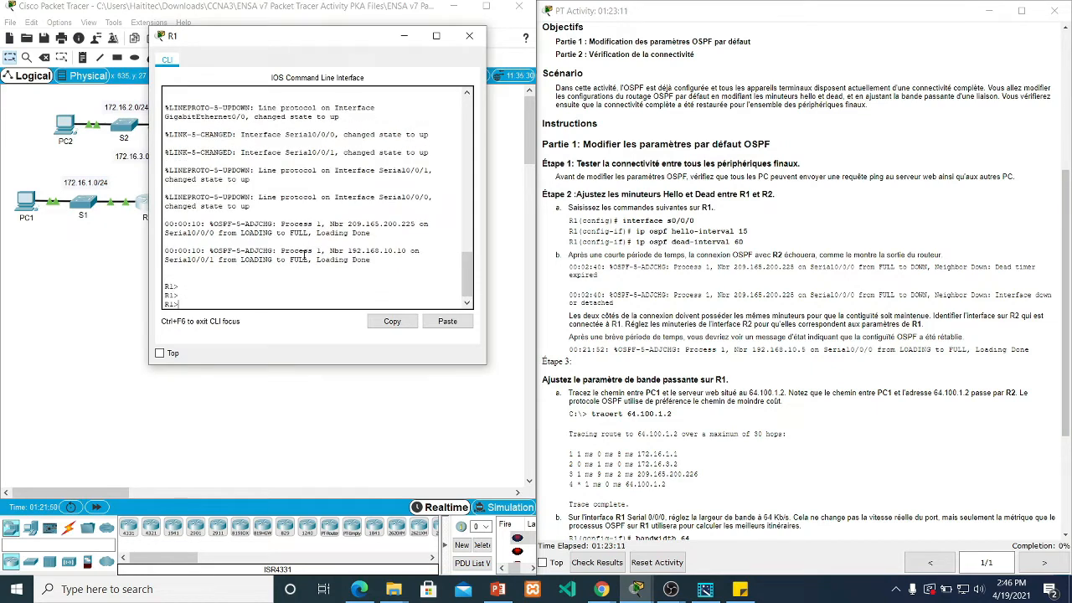
Enter privileged EXEC mode on R1 with enable and global configuration mode with configure terminal.
left_click_drag(320, 47, 268, 24)
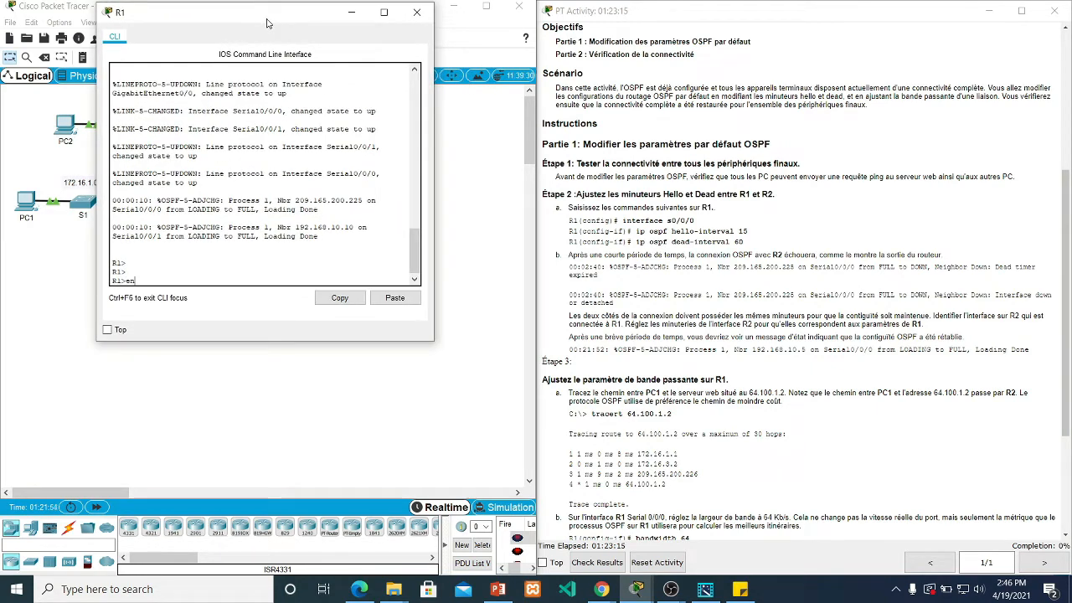
key("Tab")
key("Return")
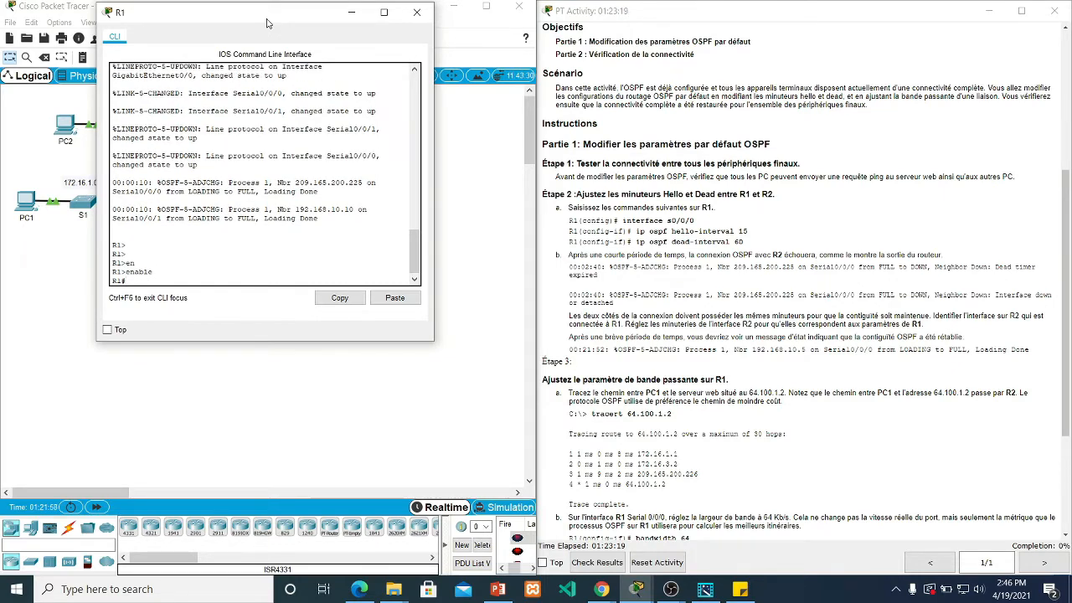
type("config")
key("Tab")
type("t")
key("Tab")
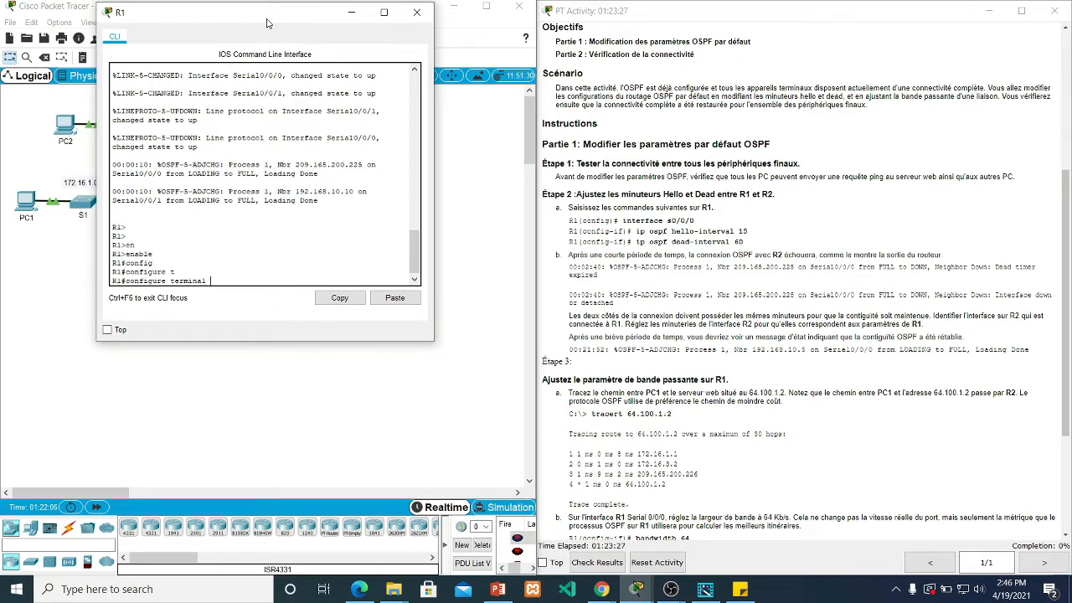
key("Return")
key("Return")
key("Return")
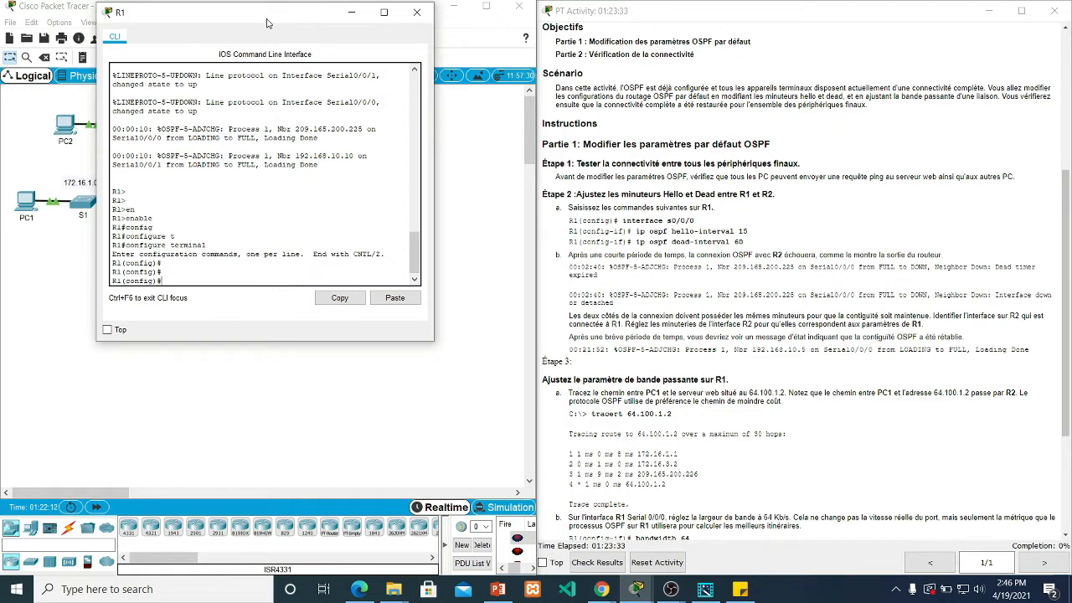
Enter interface s0/0/0 configuration on R1 and set its OSPF hello-interval to 15.
type("nt")
key("Tab")
type("s0/0/0")
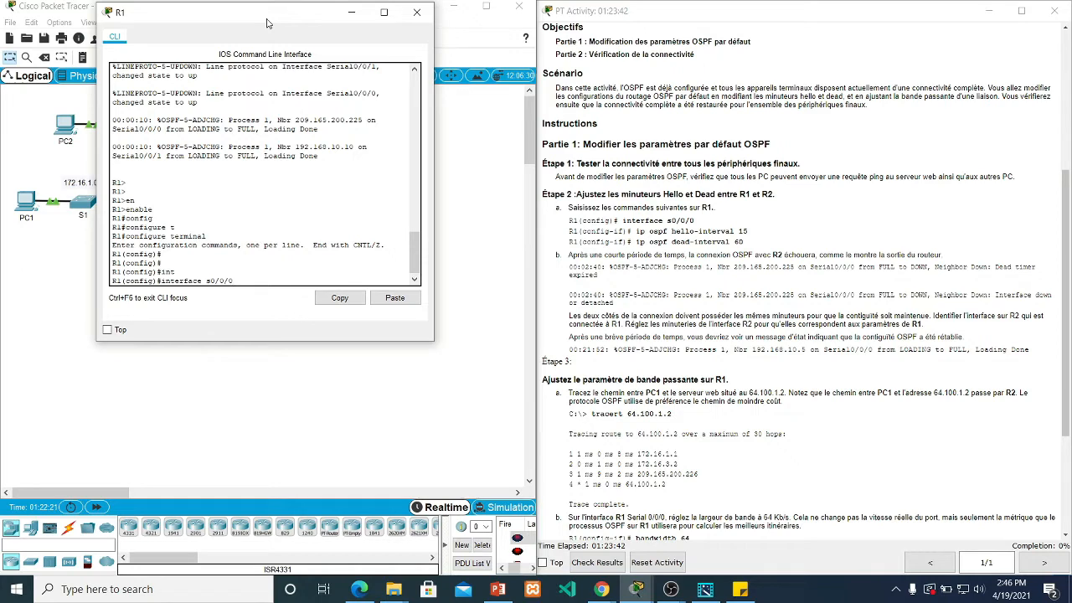
key("Return")
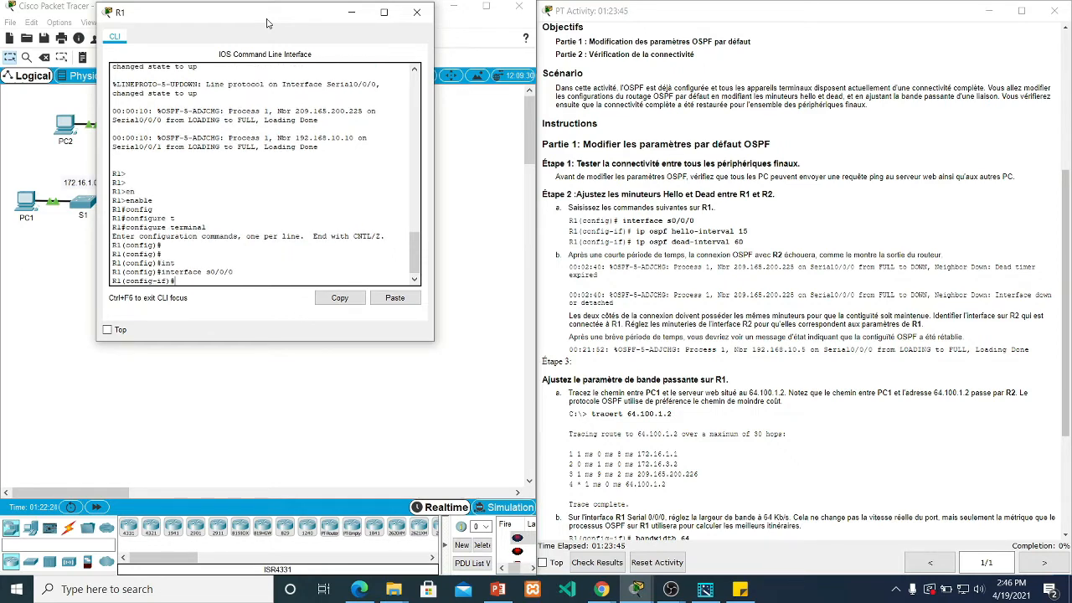
type("ip os")
key("Tab")
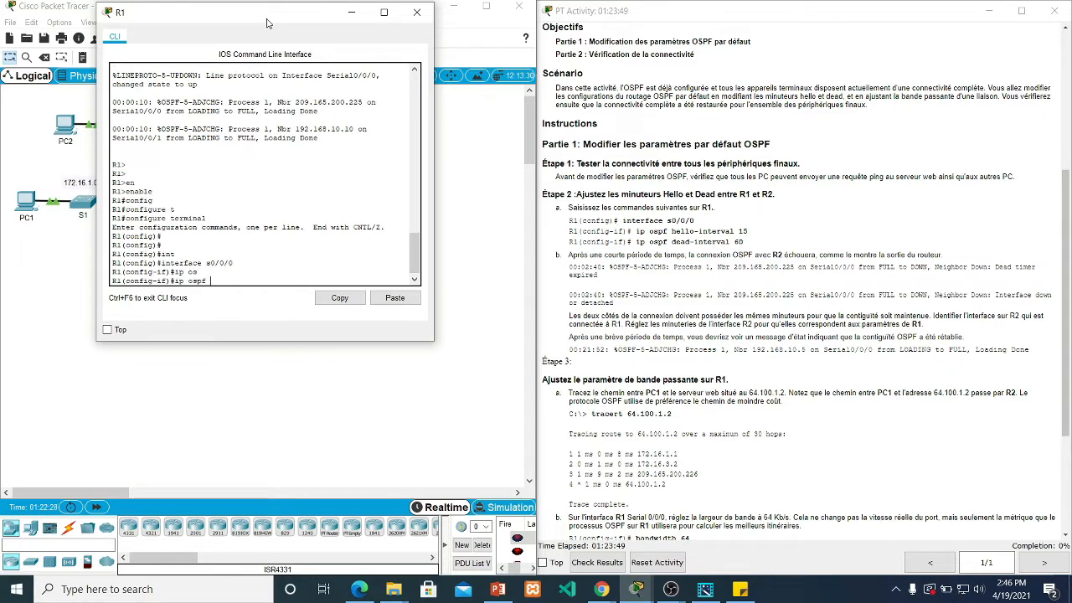
type("he")
key("Tab")
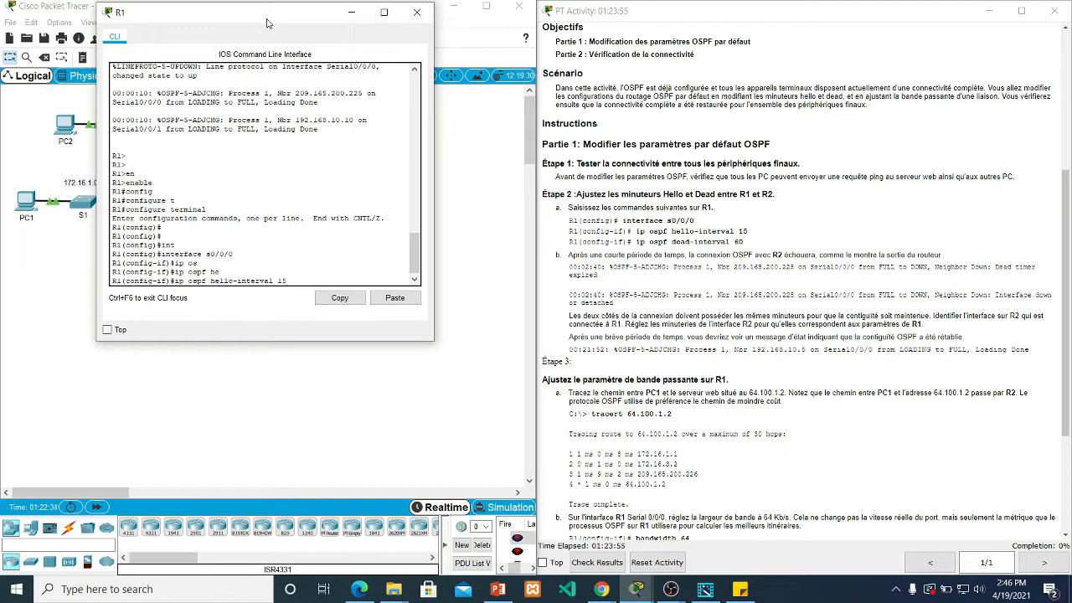
key("Return")
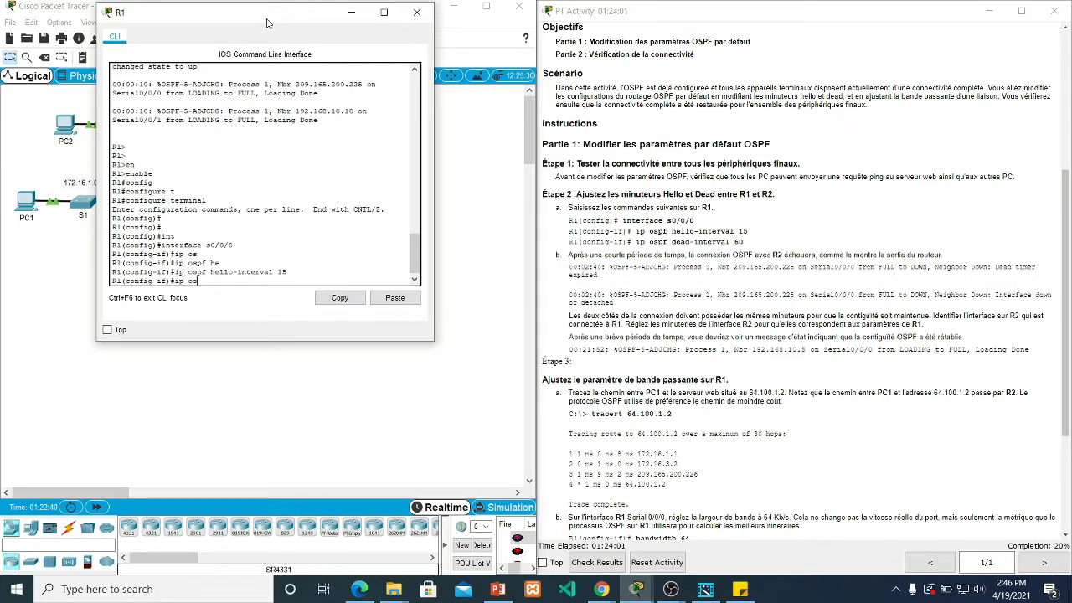
Set the OSPF dead-interval to 60 on R1's s0/0/0 interface.
type("ip osp")
key("Tab")
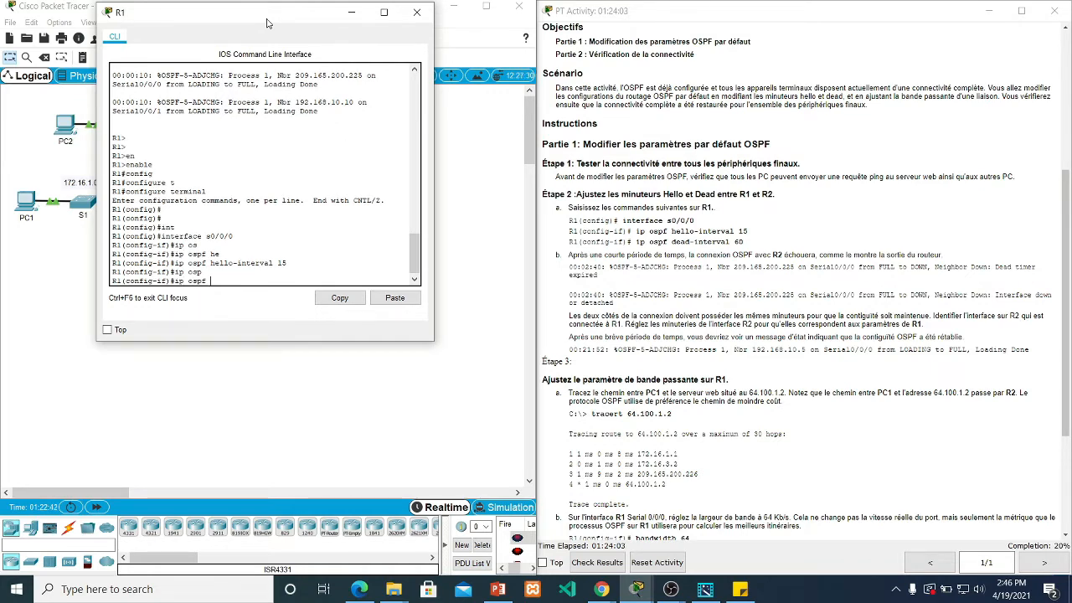
type("de")
key("Tab")
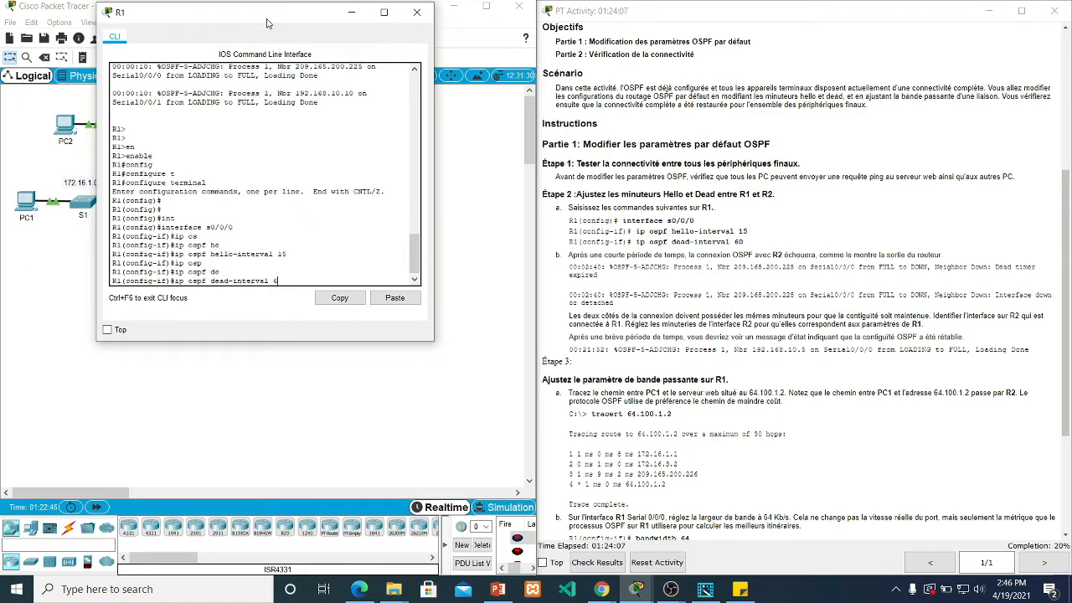
type("60")
key("Return")
key("Return")
key("Return")
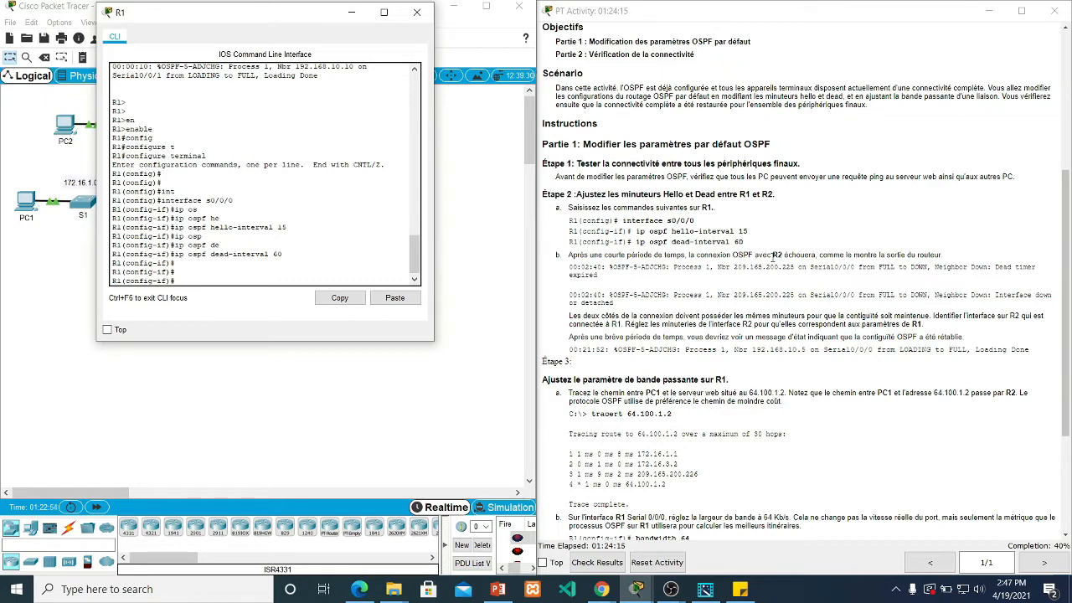
Examine the OSPF adjacency messages in R1's console for the Serial0/0/0 link, resizing and repositioning the window as needed.
left_click_drag(295, 18, 428, 32)
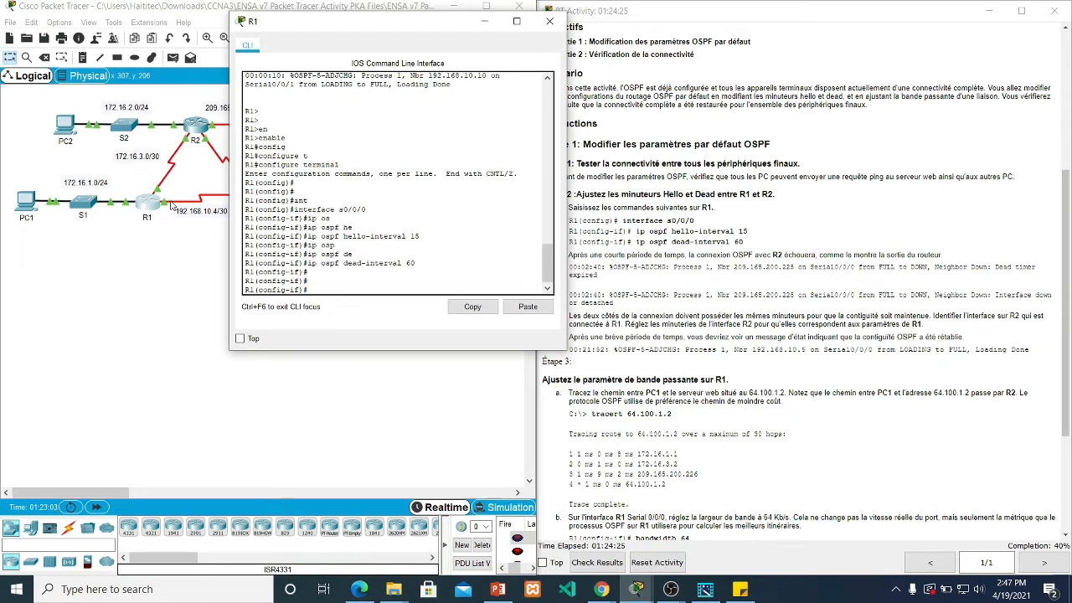
left_click_drag(424, 22, 375, 28)
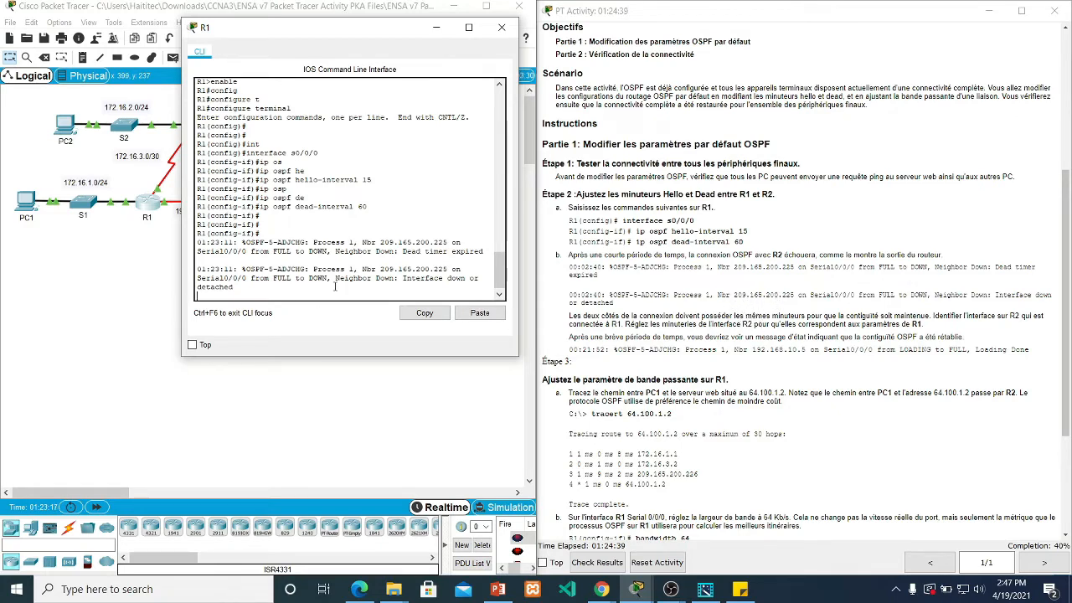
left_click_drag(243, 290, 197, 269)
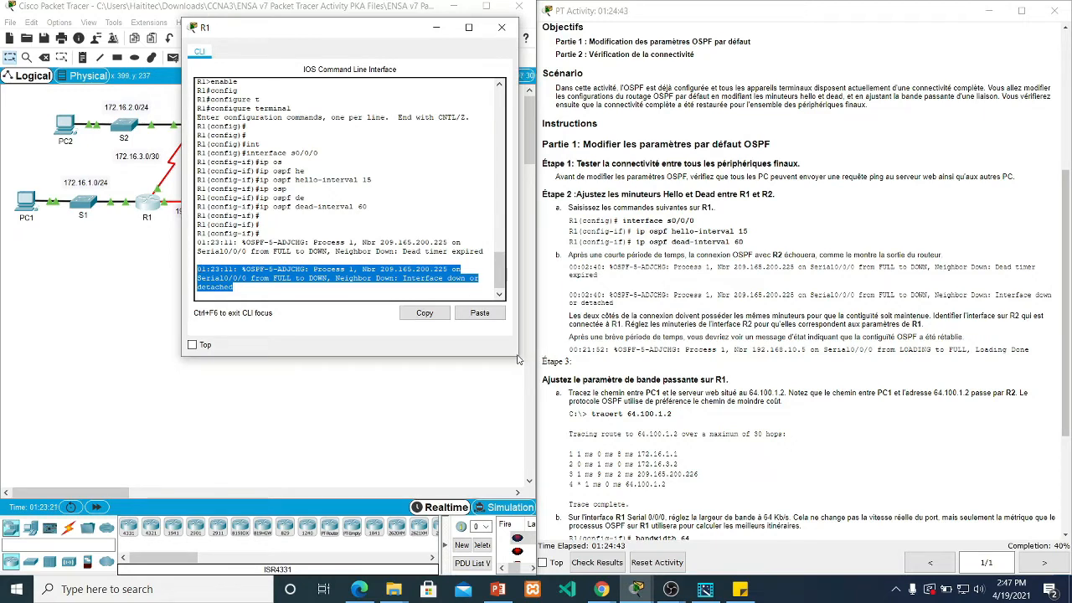
left_click_drag(516, 358, 738, 510)
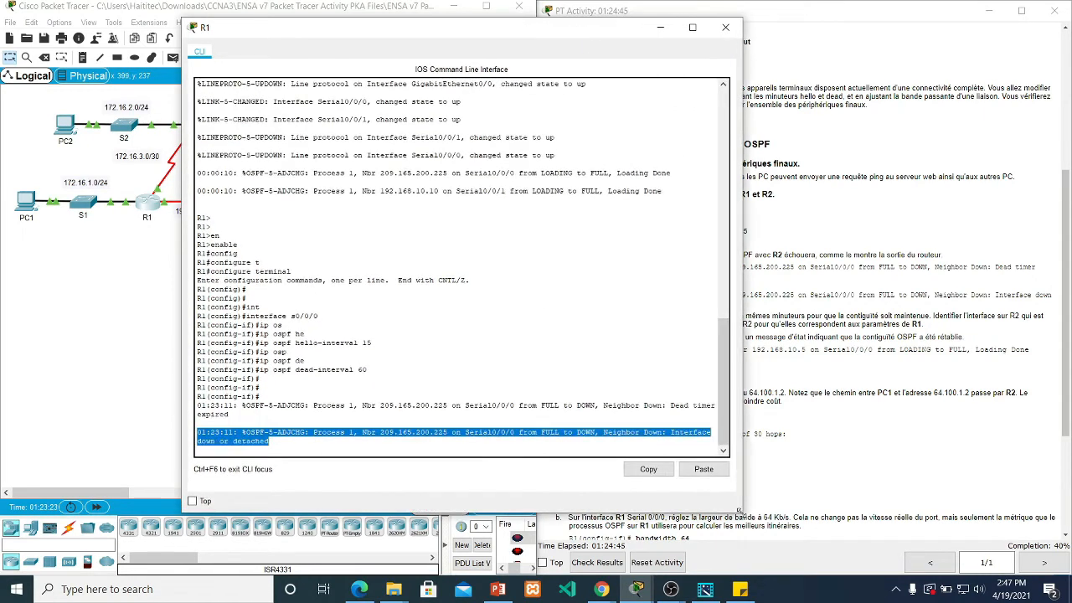
left_click_drag(451, 34, 361, 27)
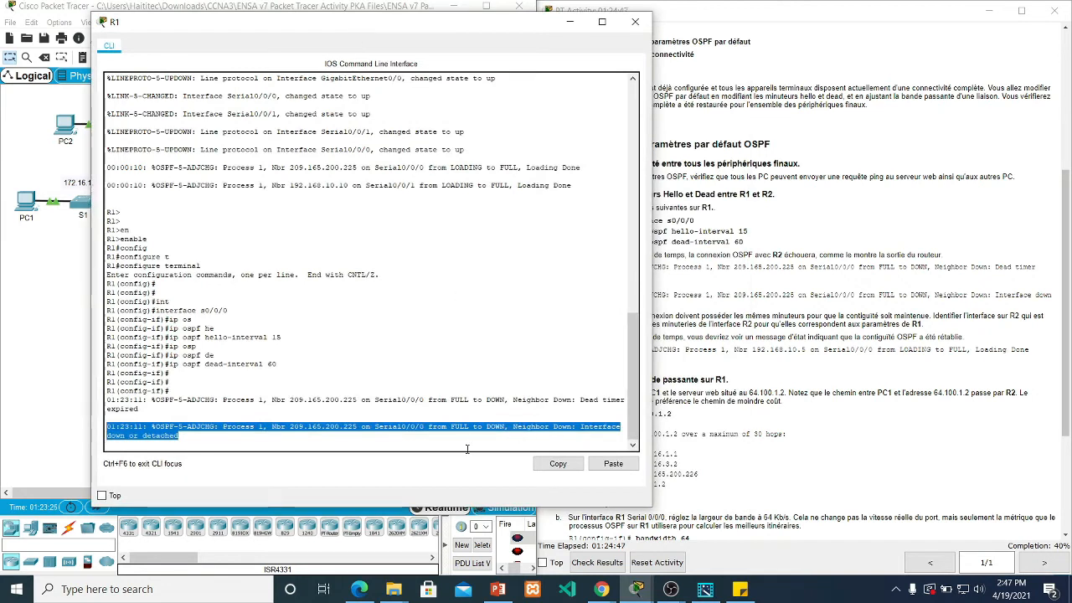
left_click(233, 445)
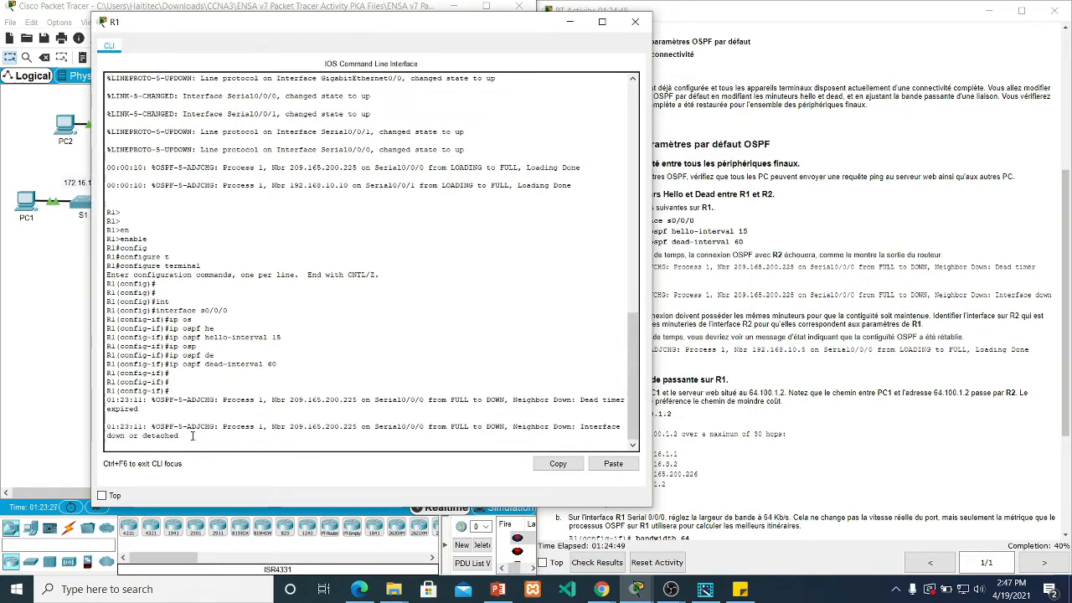
left_click_drag(215, 444, 106, 417)
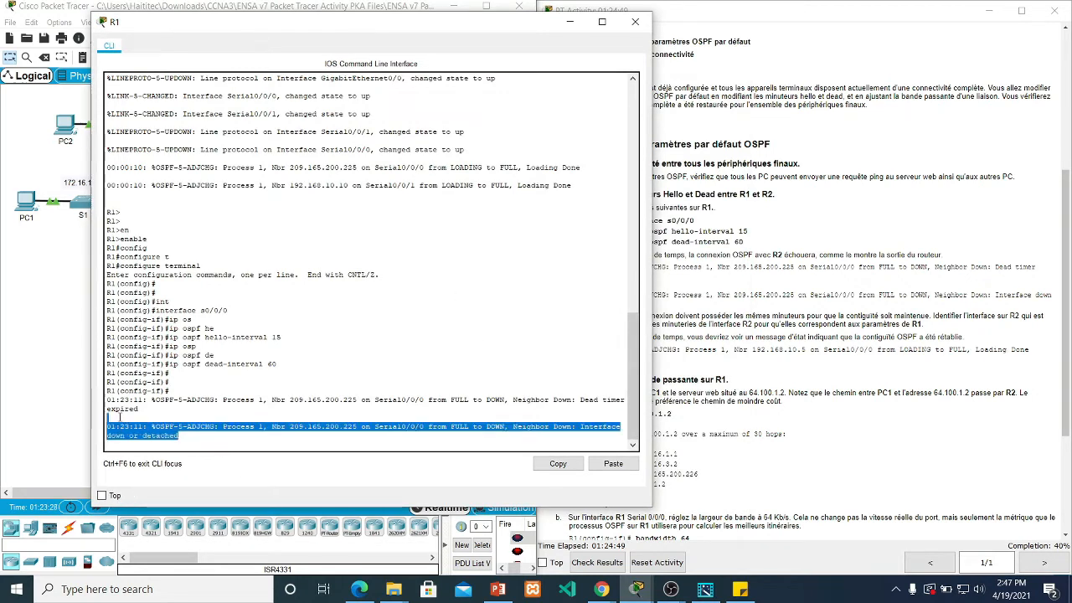
left_click(209, 437)
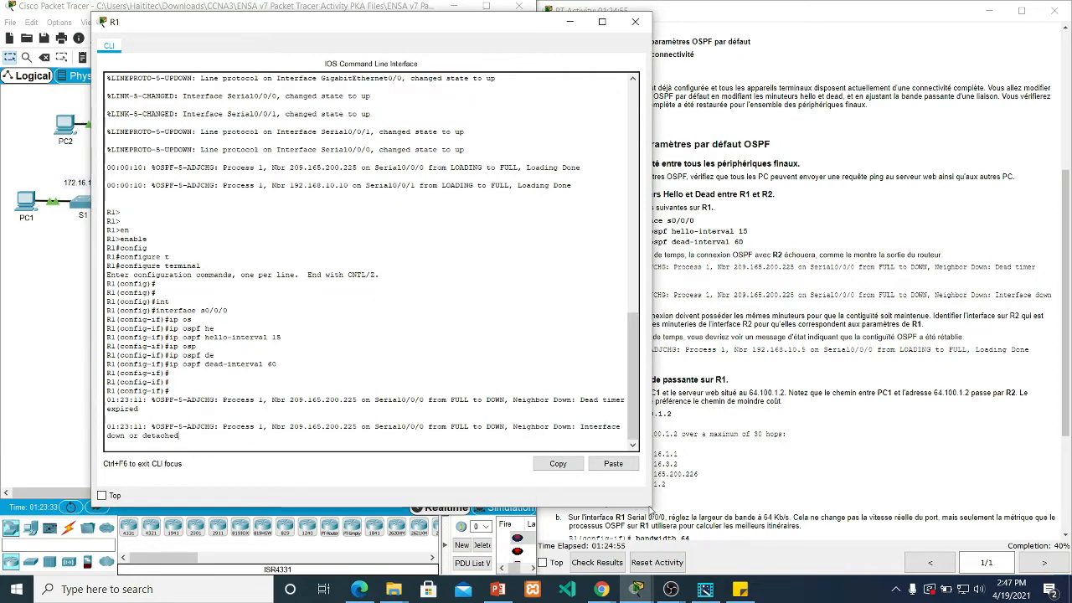
left_click_drag(651, 505, 411, 353)
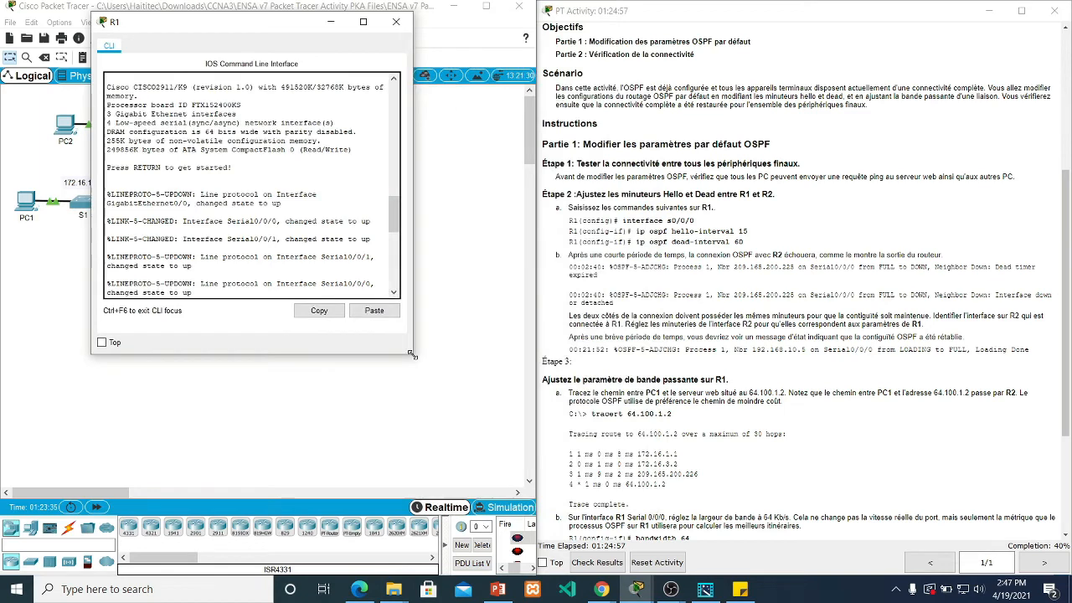
scroll(201, 296, "down", 10)
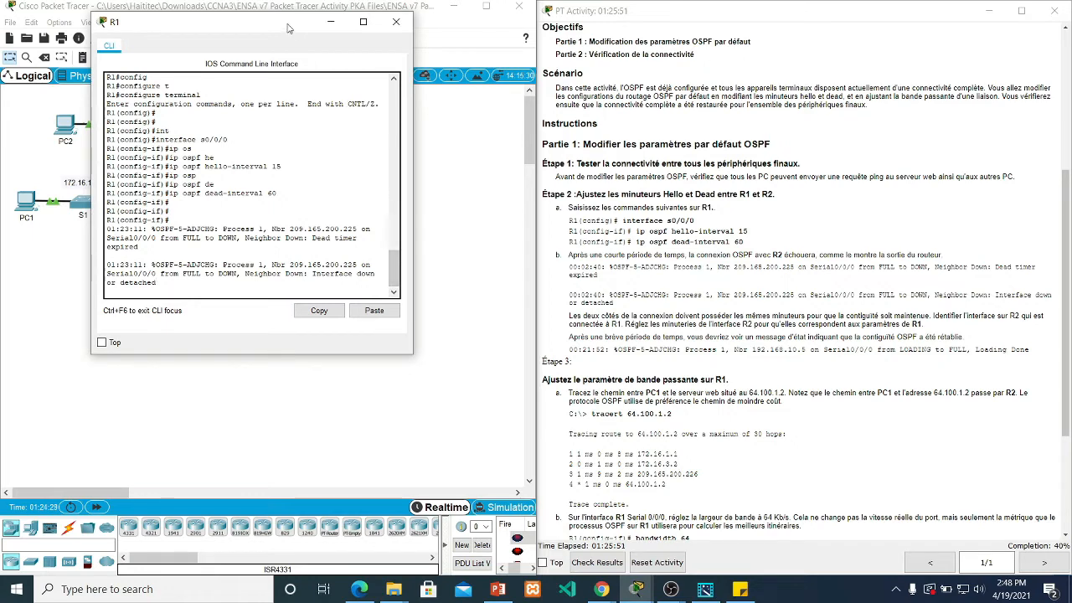
Close R1's window and check the addressing table for the R2 interface connected to R1.
left_click_drag(287, 28, 588, 181)
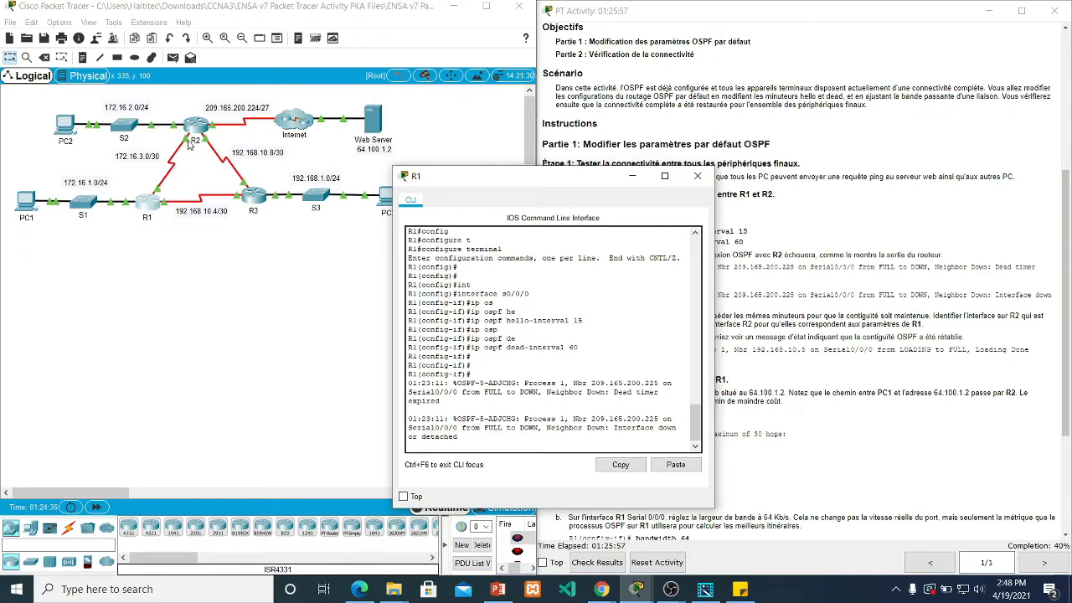
left_click(696, 176)
scroll(750, 153, "up", 5)
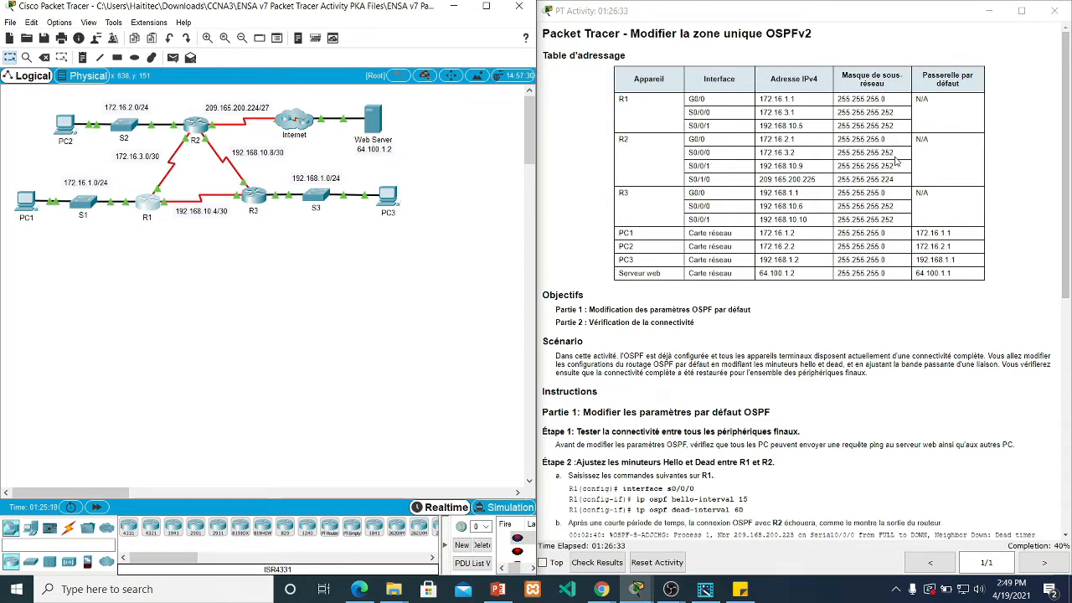
Open router R2's command line interface, widen its window and start the console session.
left_click(200, 130)
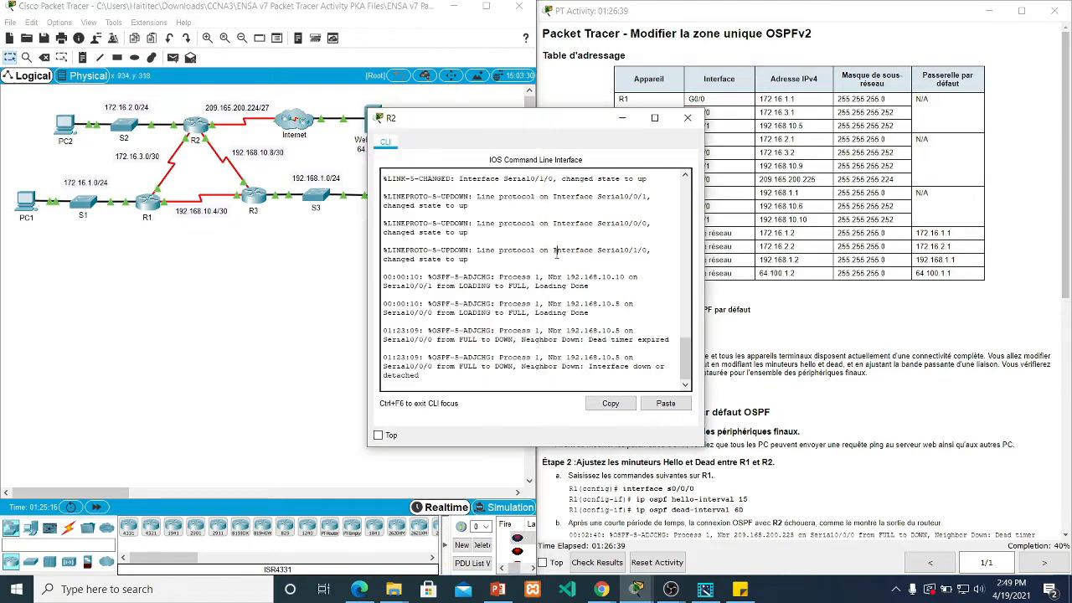
left_click_drag(368, 442, 195, 481)
key("Return")
key("Return")
key("Return")
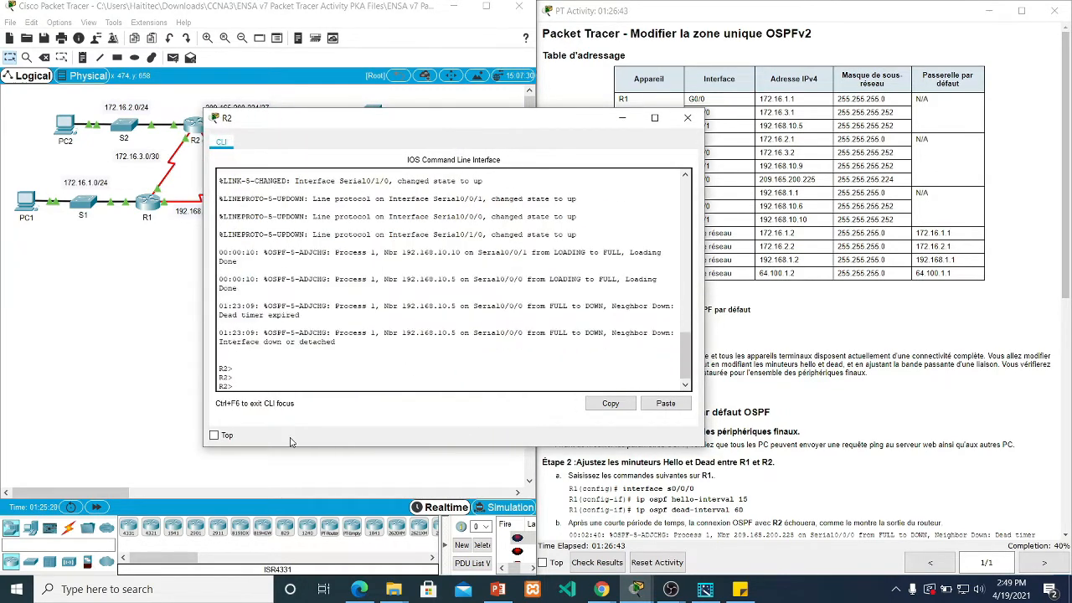
Enter privileged EXEC mode on R2 with enable and global configuration mode with configure terminal, keeping the addressing table in view.
type("en")
key("Tab")
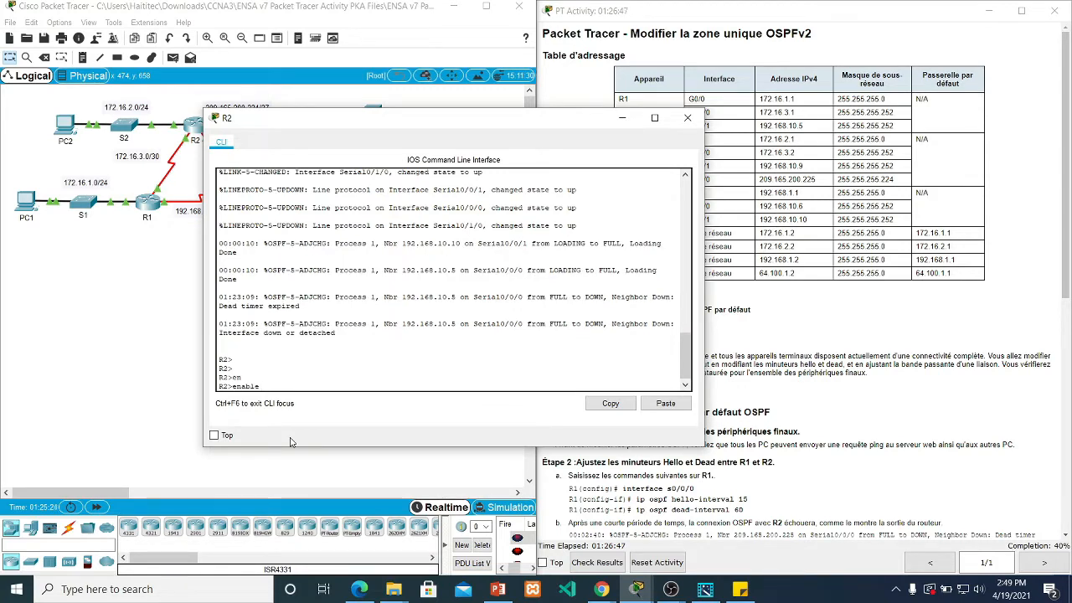
key("Return")
key("Return")
left_click_drag(416, 117, 260, 100)
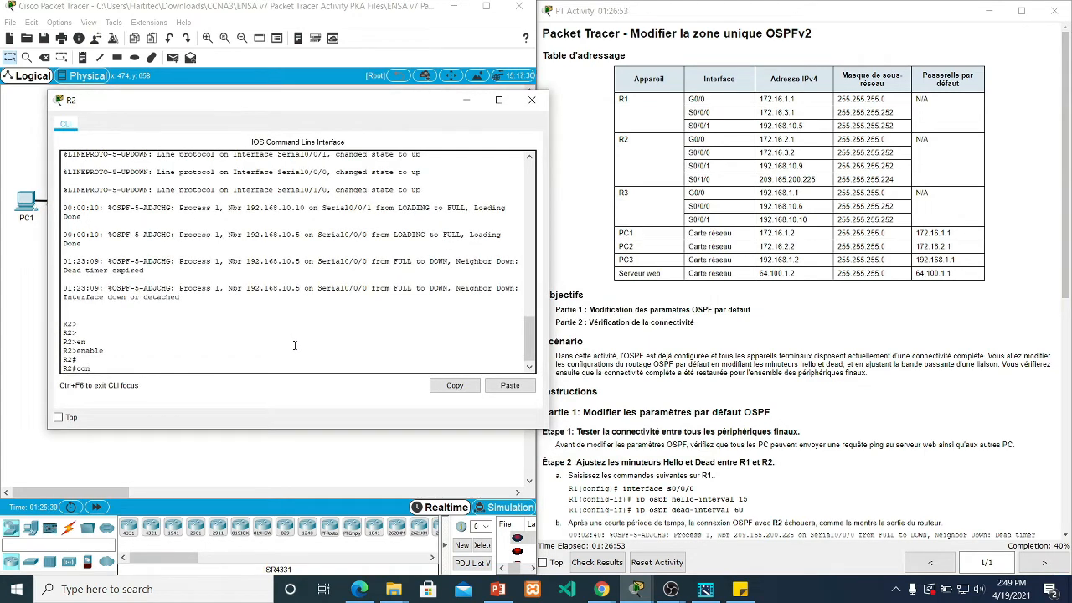
type("confi")
key("Tab")
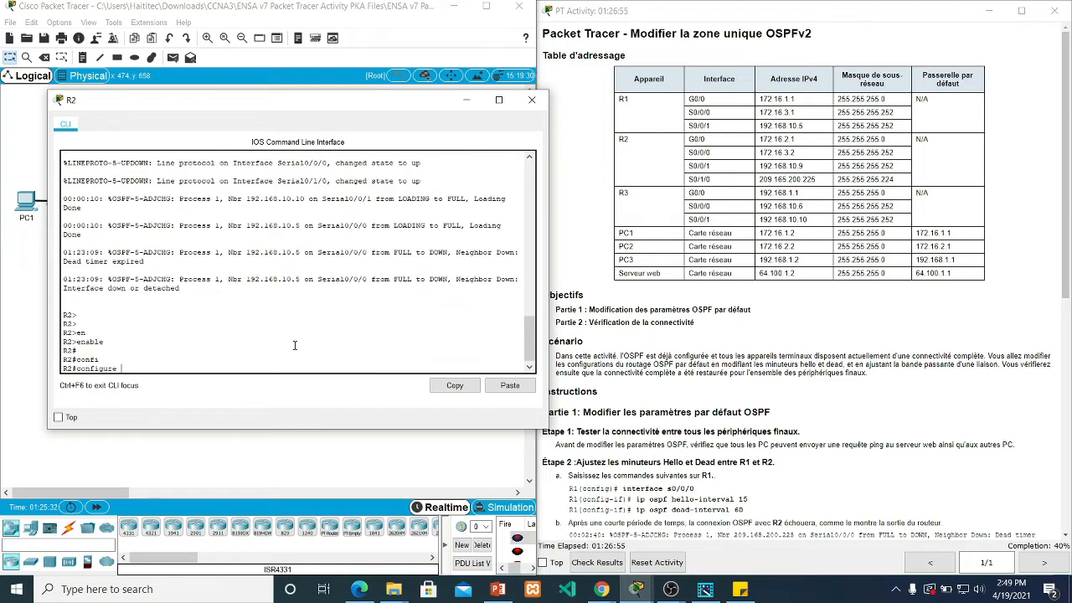
type("t")
key("Tab")
key("Return")
key("Return")
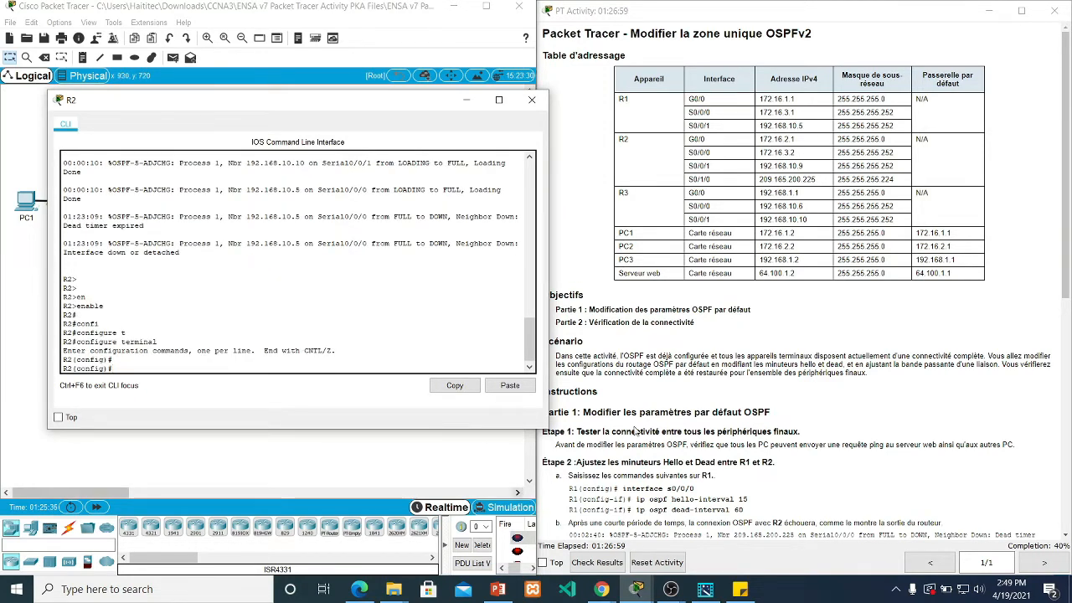
Enter configuration mode for interface s0/0/0 on R2.
scroll(645, 418, "down", 2)
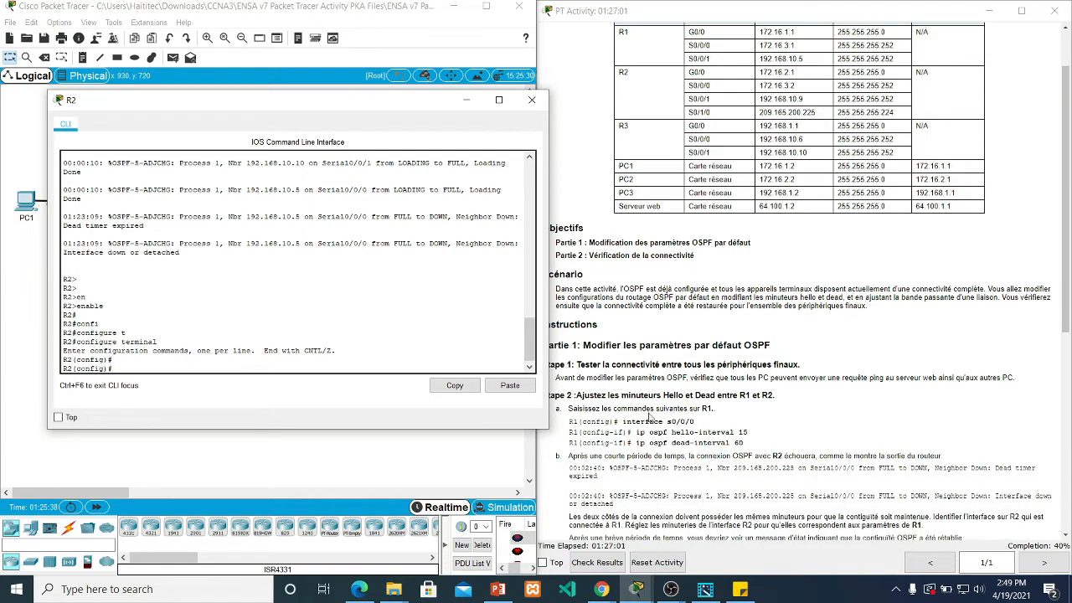
type("inter")
key("Tab")
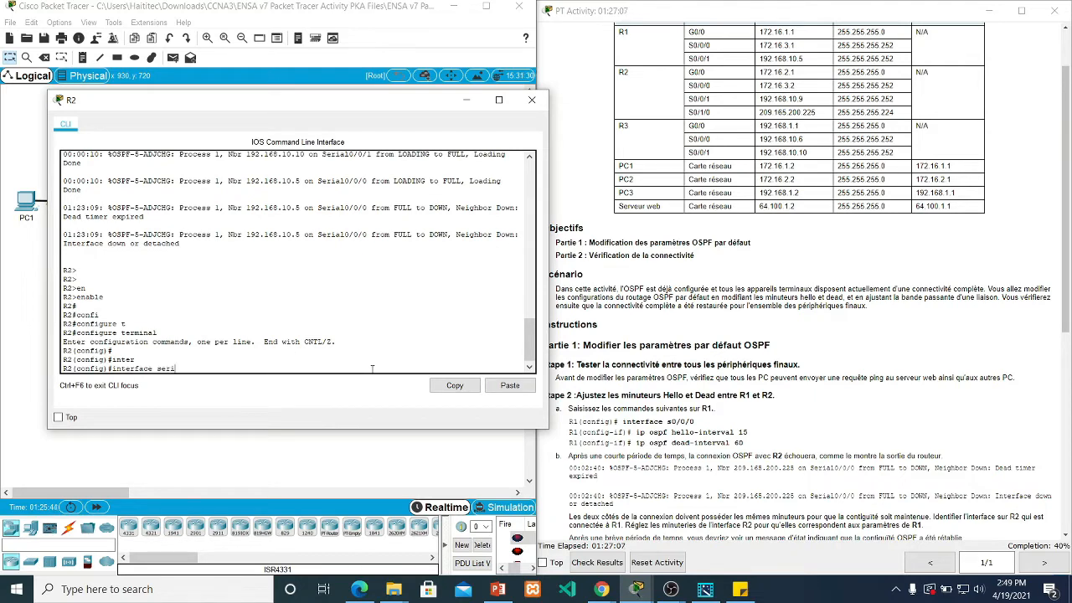
type("seri")
key("BackSpace")
type("0/0/0")
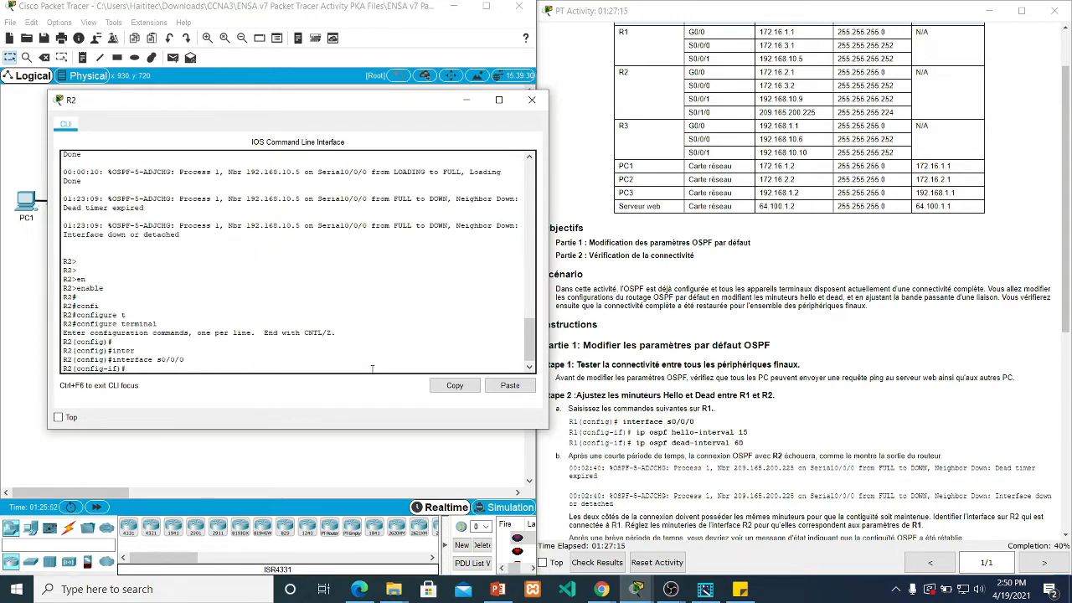
Set the OSPF hello-interval to 15 on R2's s0/0/0 interface.
type("p")
key("Tab")
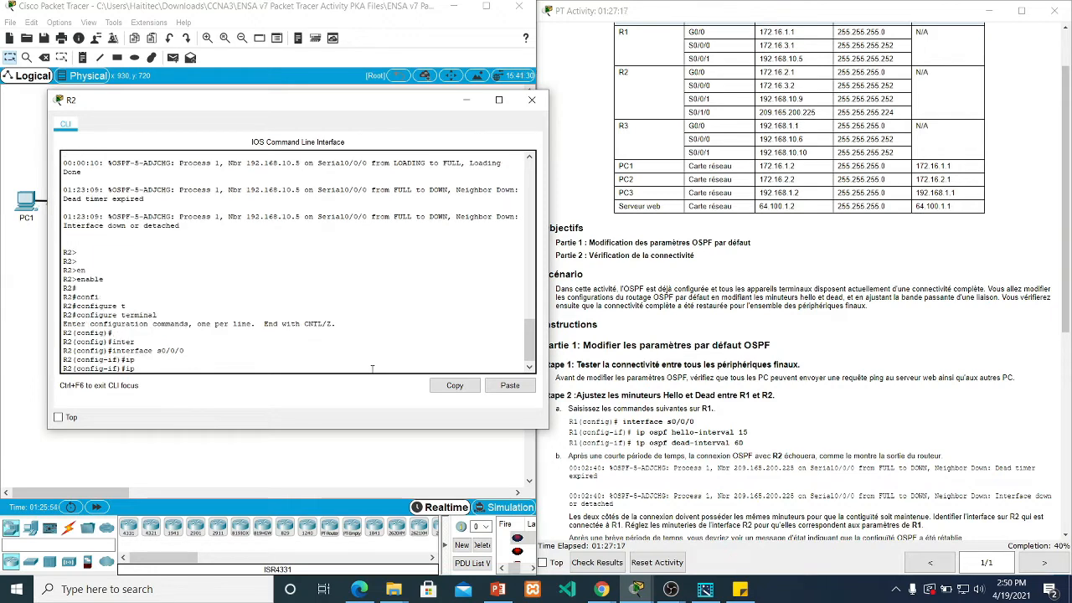
type("os")
key("Tab")
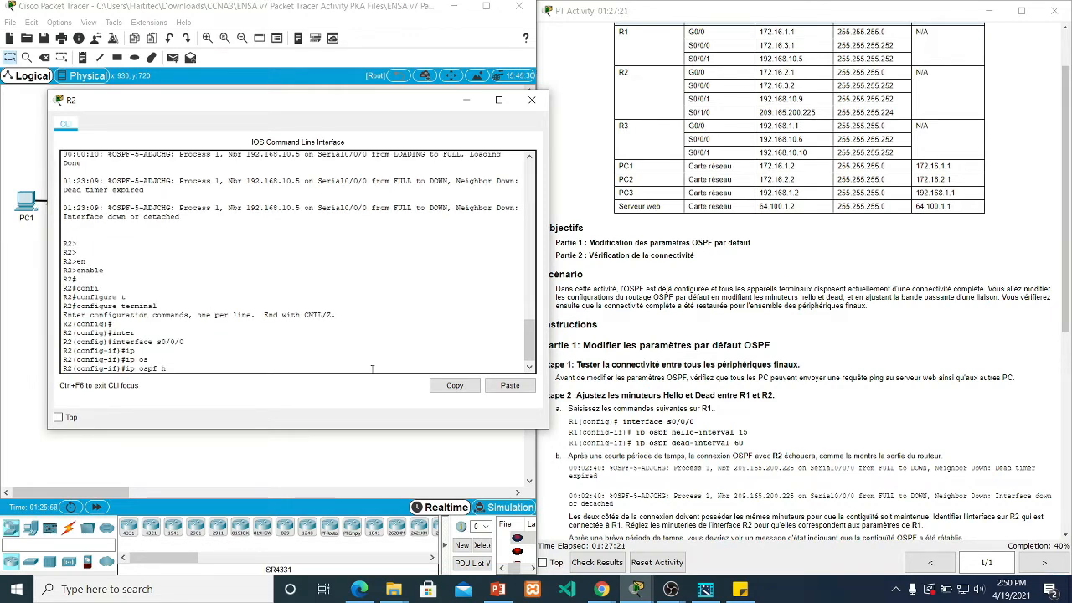
type("h")
key("Tab")
type("15")
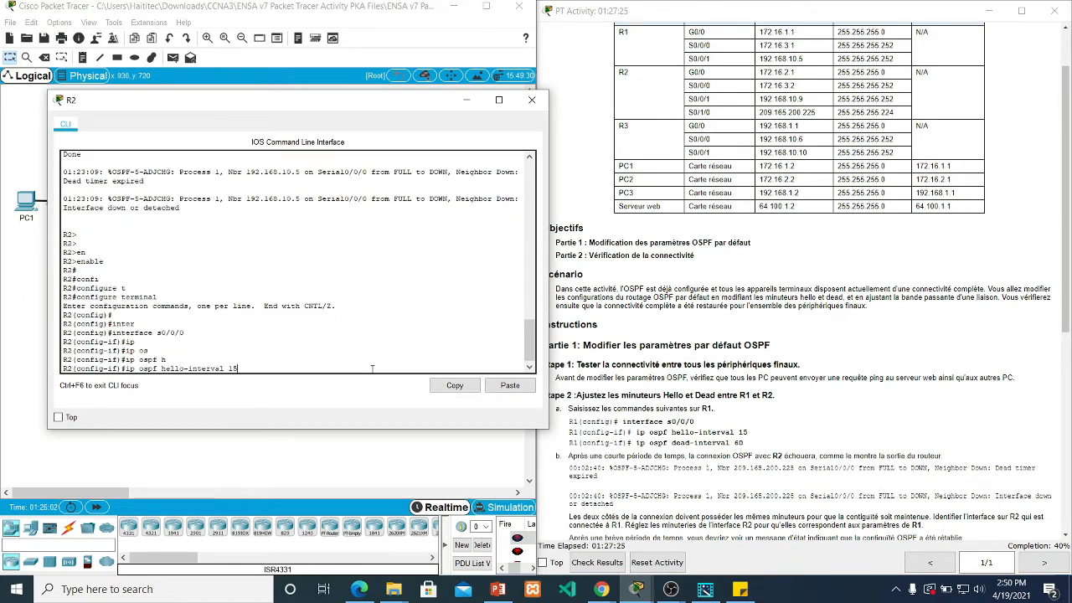
key("Return")
Set the OSPF dead-interval to 60 on R2's s0/0/0 interface.
type("ip osp")
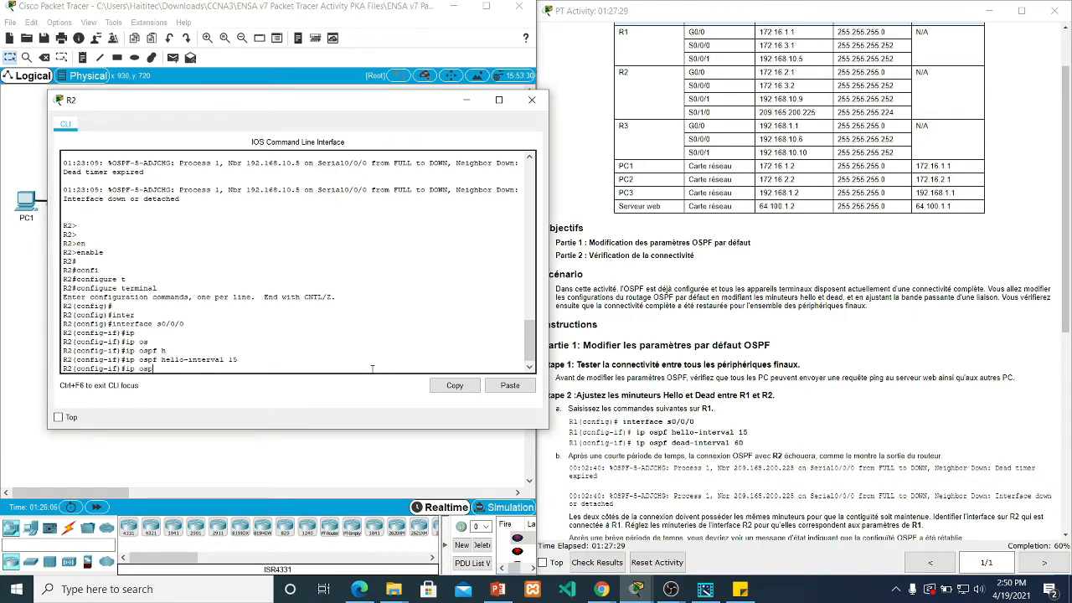
type("f")
key("Tab")
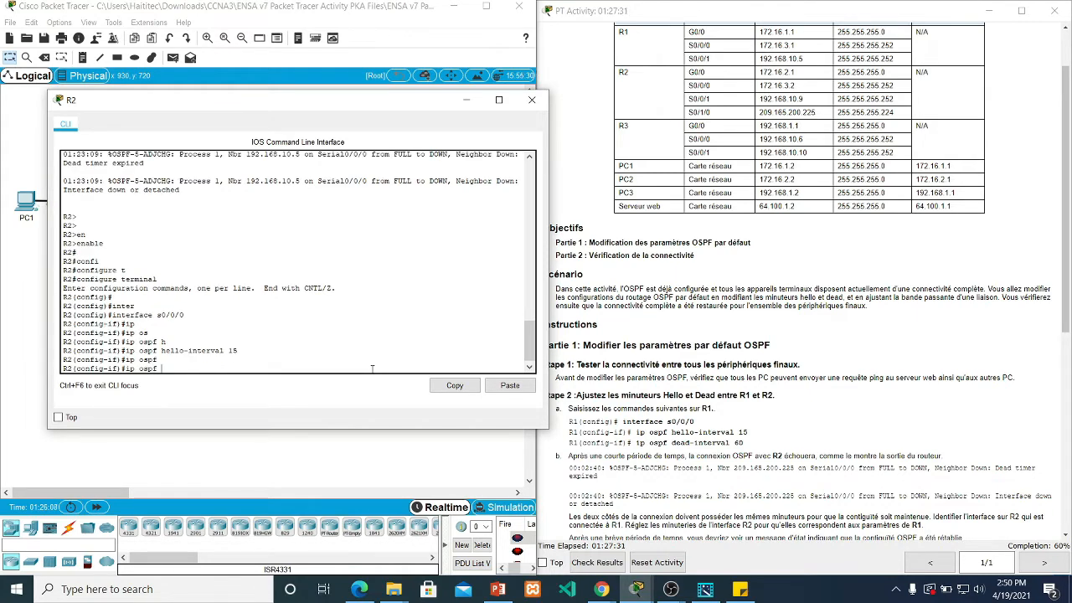
type("de")
key("Tab")
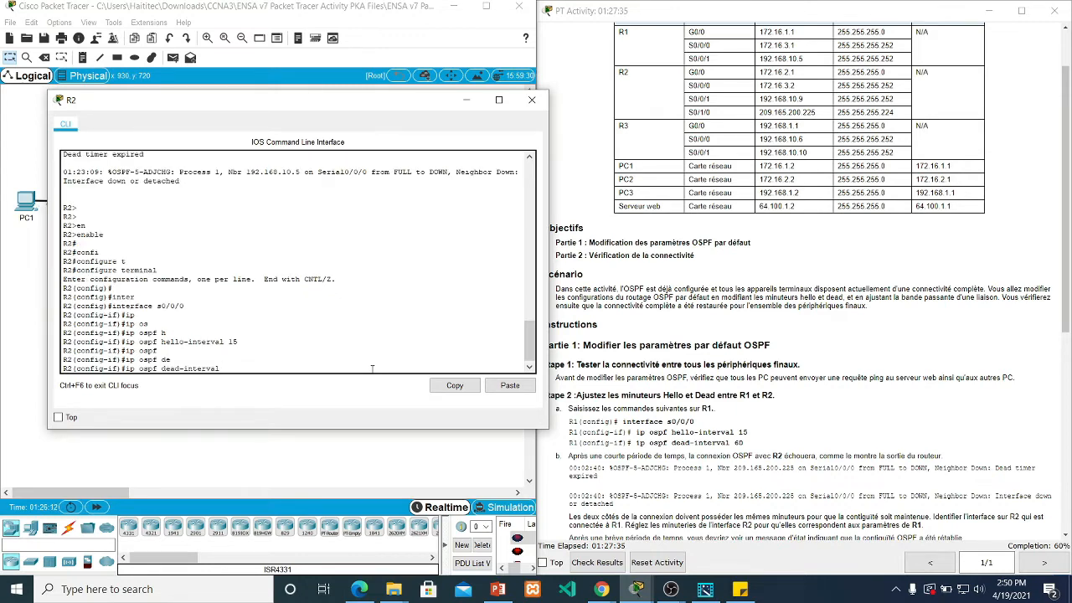
type("60")
key("Return")
key("Return")
key("Return")
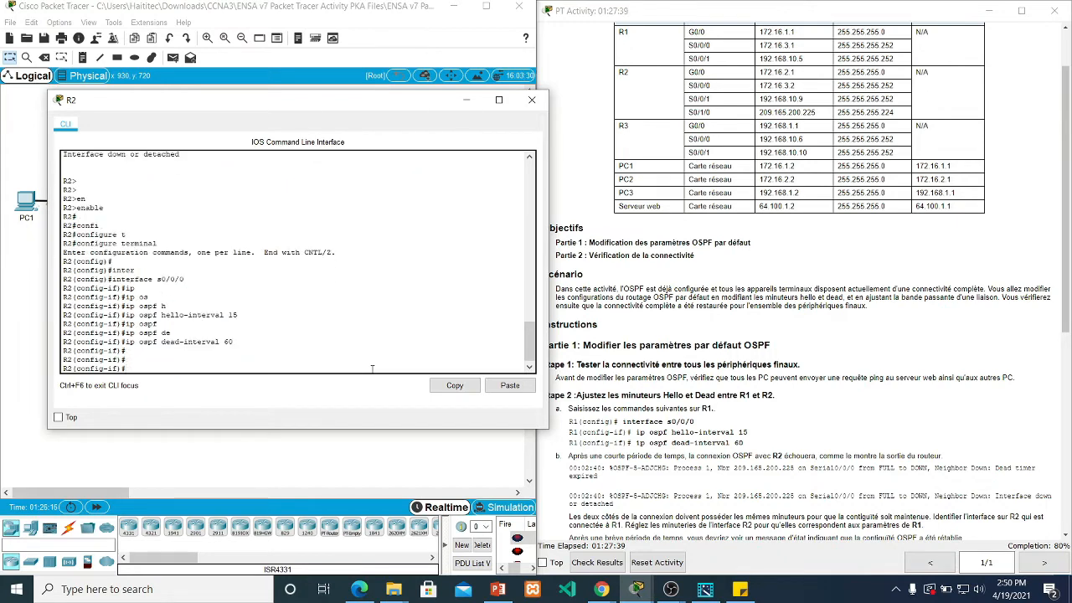
Review the expected adjacency message and the Étape 3 instructions on adjusting R1's bandwidth in the activity window.
scroll(346, 309, "down", 1)
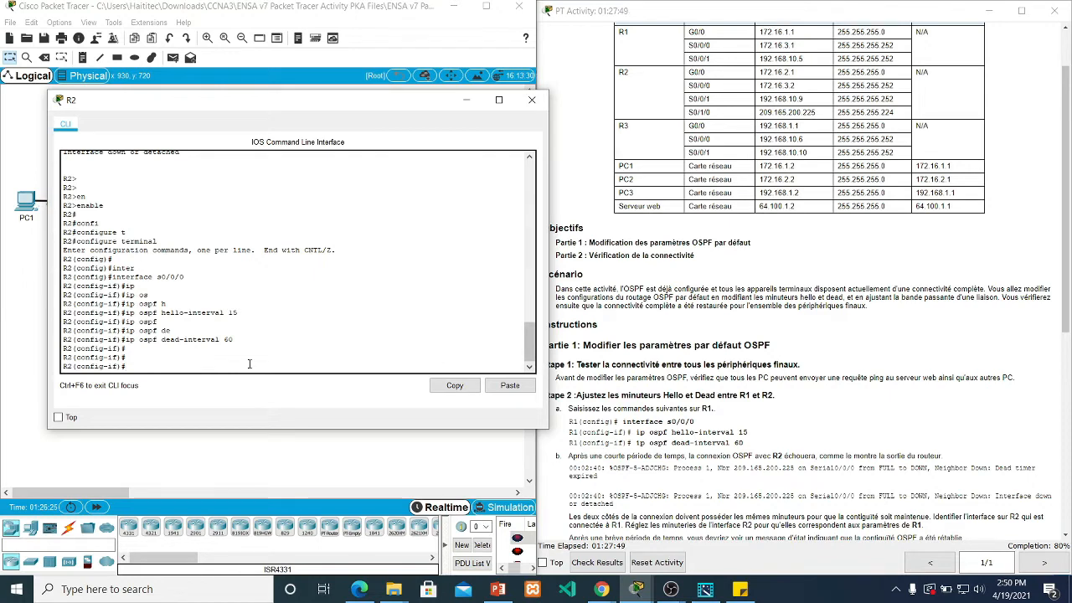
left_click_drag(1065, 251, 1065, 301)
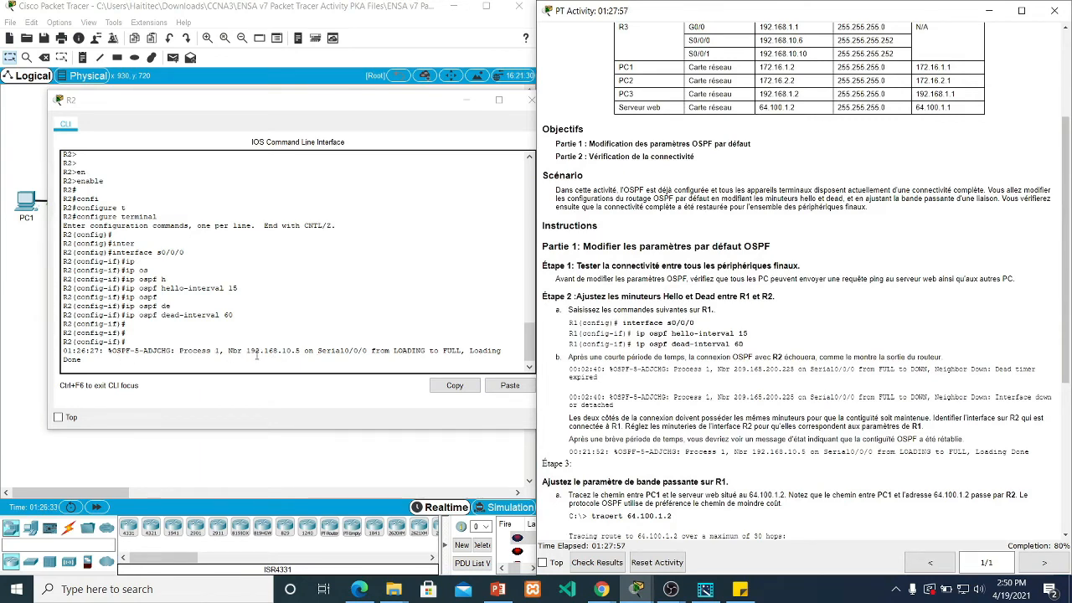
scroll(259, 354, "down", 1)
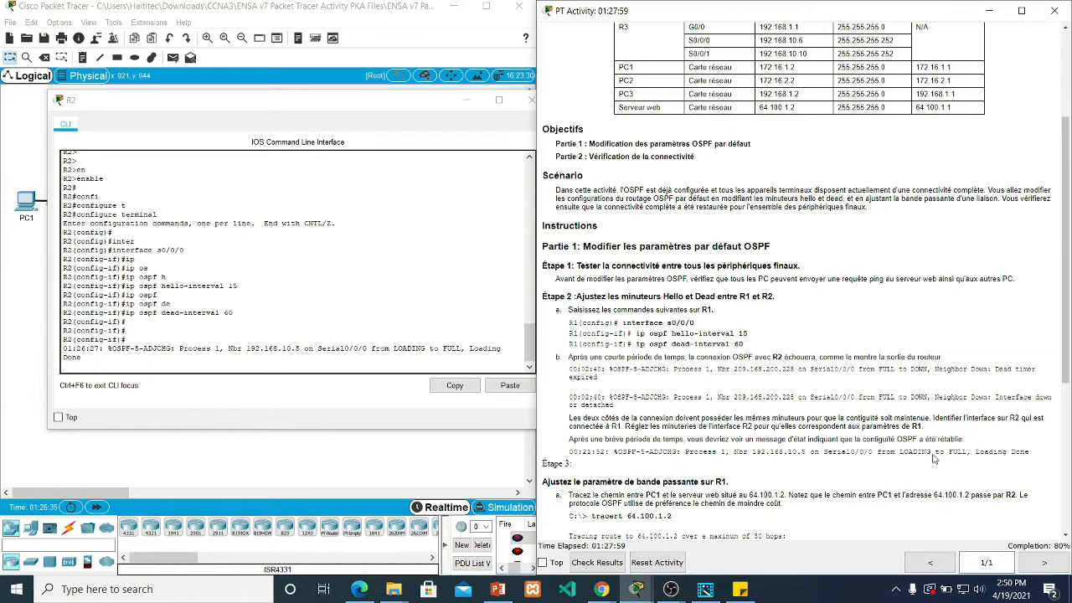
left_click_drag(1063, 373, 1068, 451)
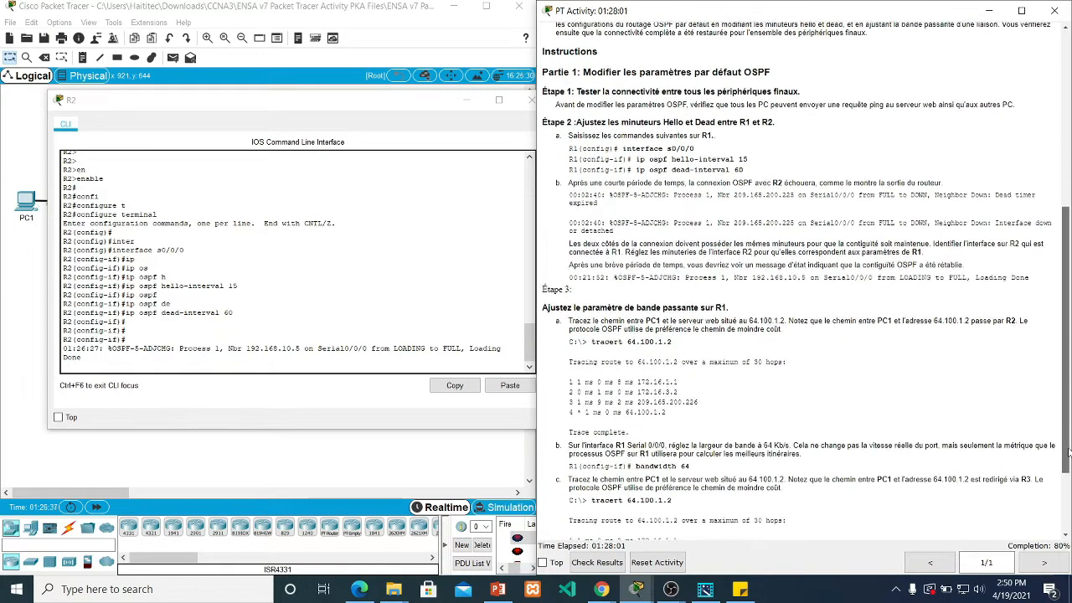
scroll(670, 431, "down", 1)
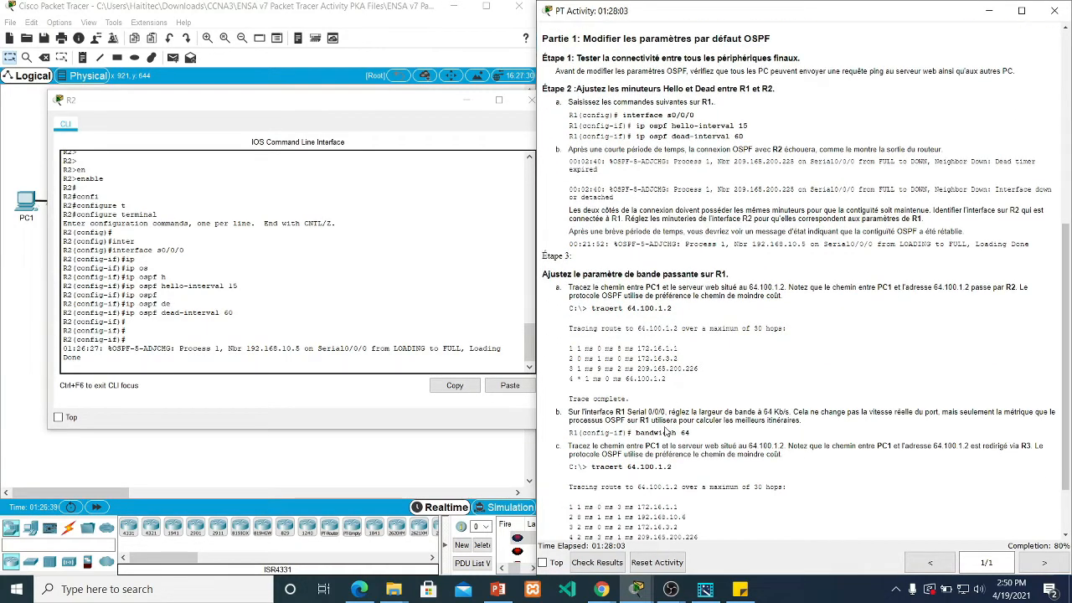
scroll(666, 432, "down", 2)
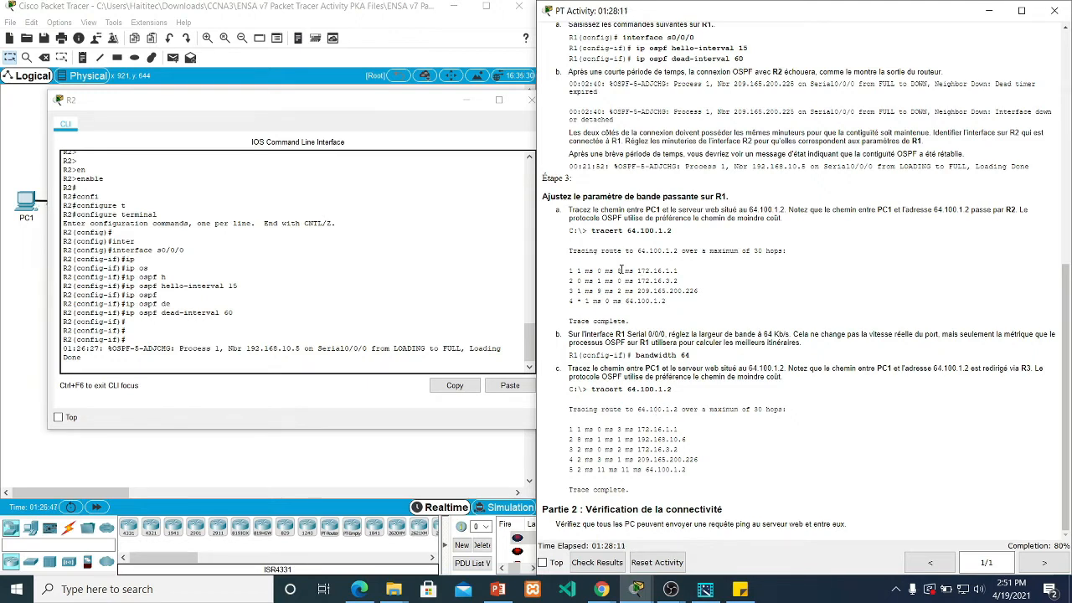
Bring R2's console back to a clean configuration prompt and close the R2 window.
left_click(243, 360)
key("Return")
key("Return")
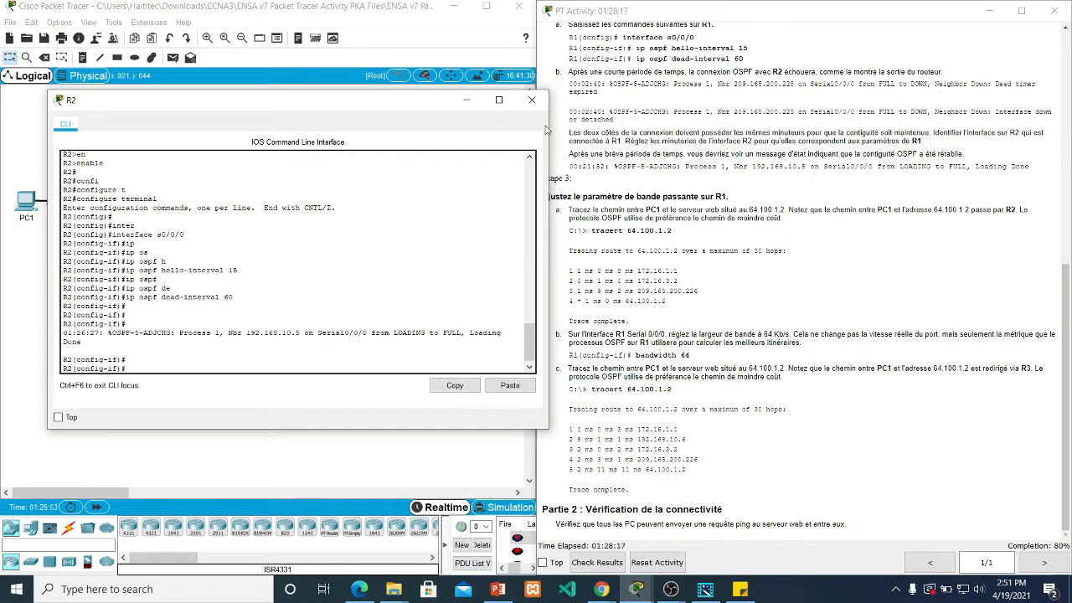
left_click_drag(546, 128, 495, 130)
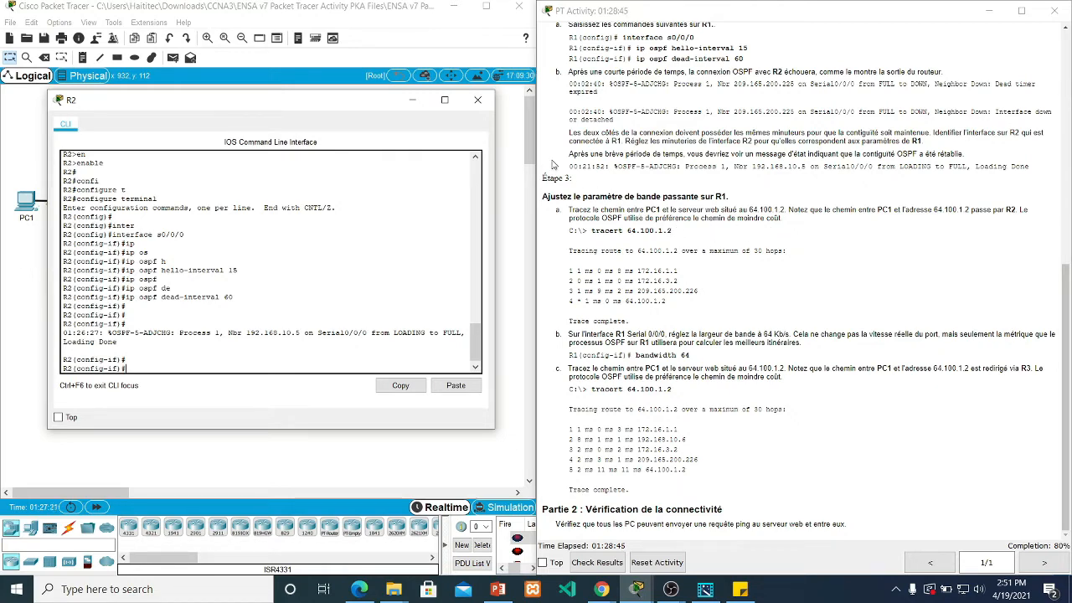
left_click(478, 100)
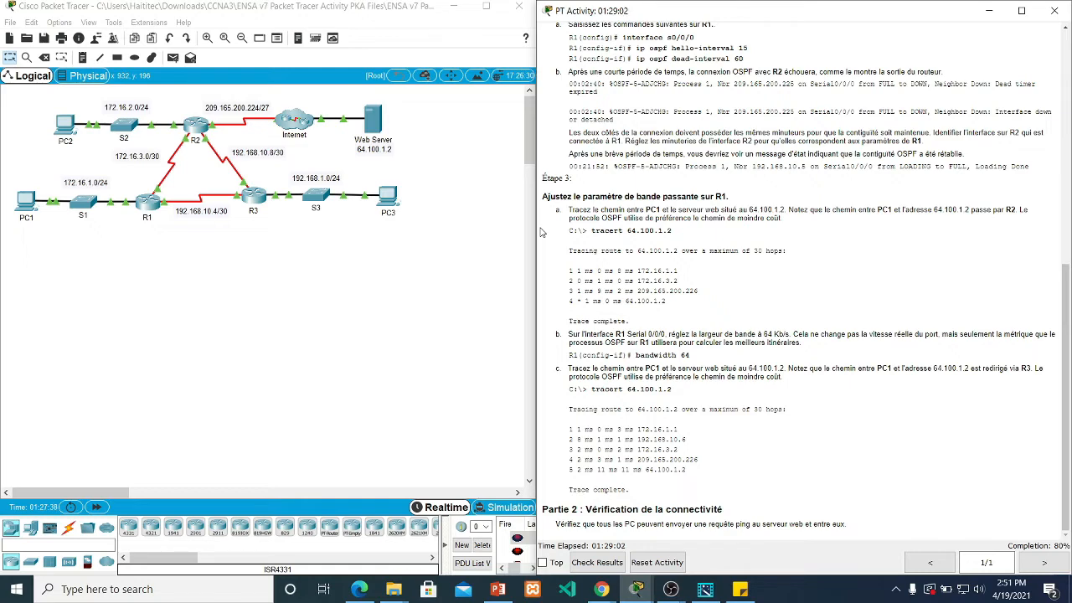
Open PC1's command prompt and trace the route to the web server with tracert 64.100.1.2.
left_click(31, 207)
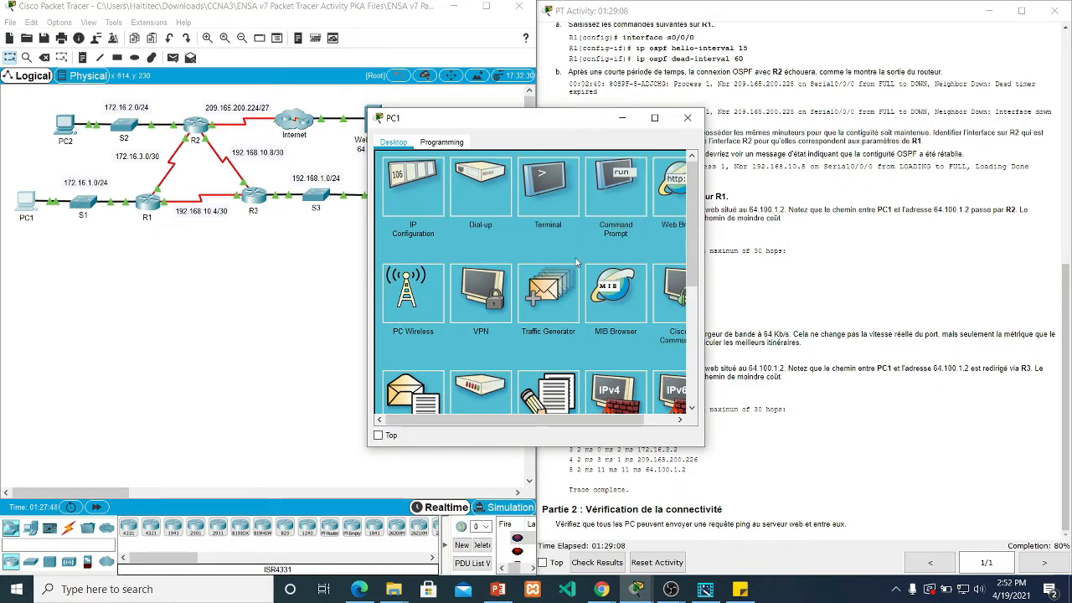
left_click_drag(586, 118, 303, 104)
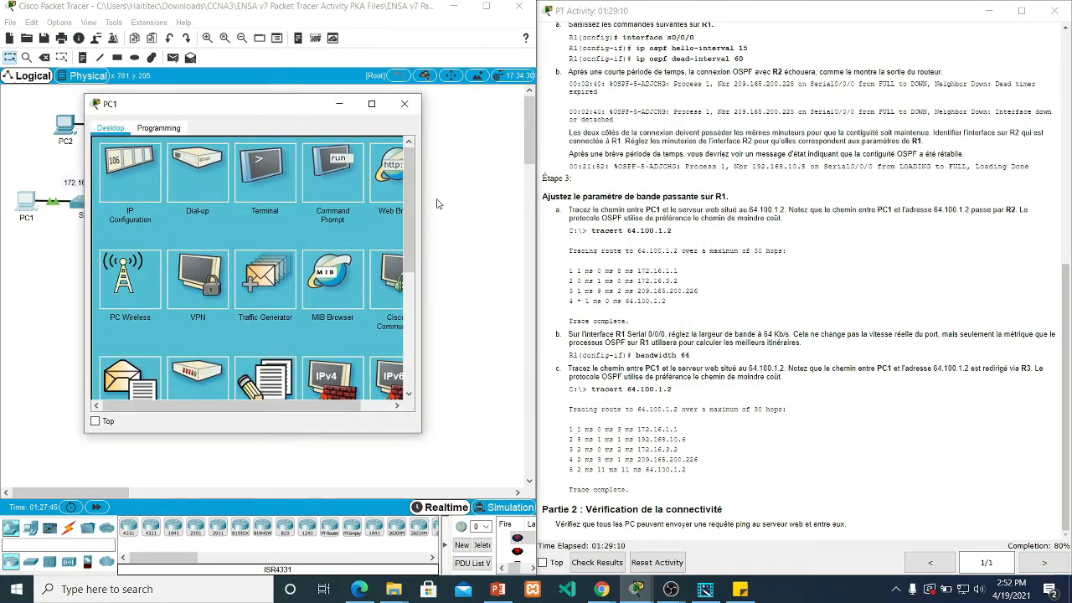
left_click_drag(422, 204, 438, 205)
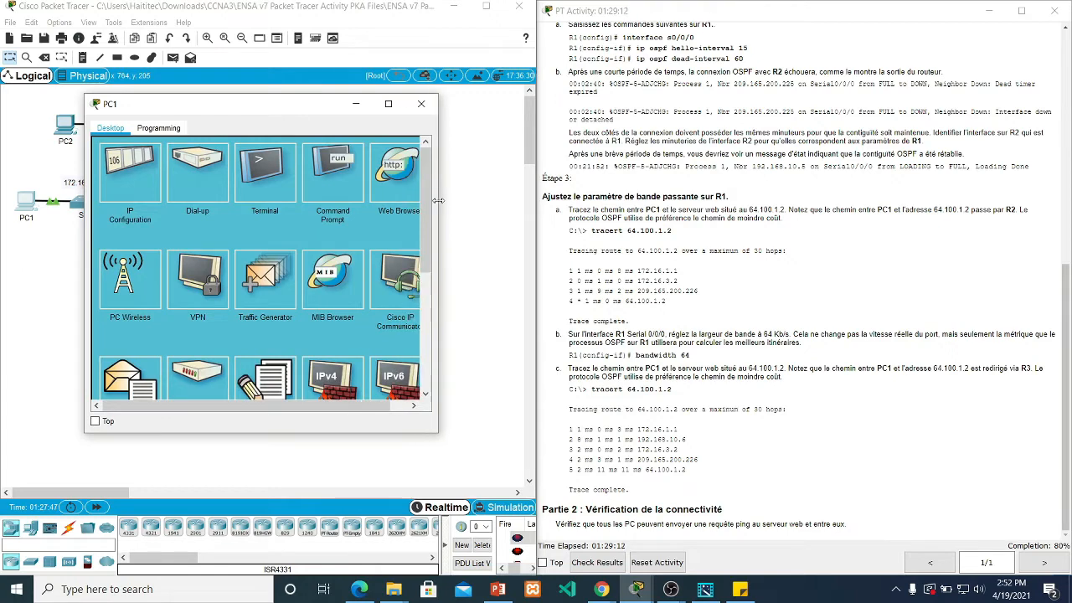
left_click(346, 180)
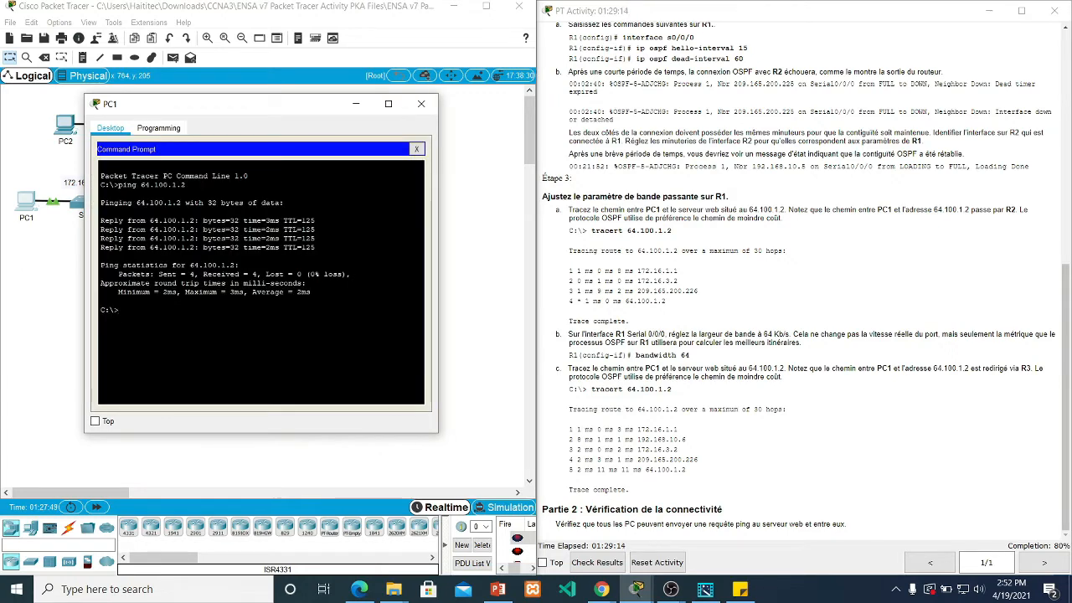
type("tracert")
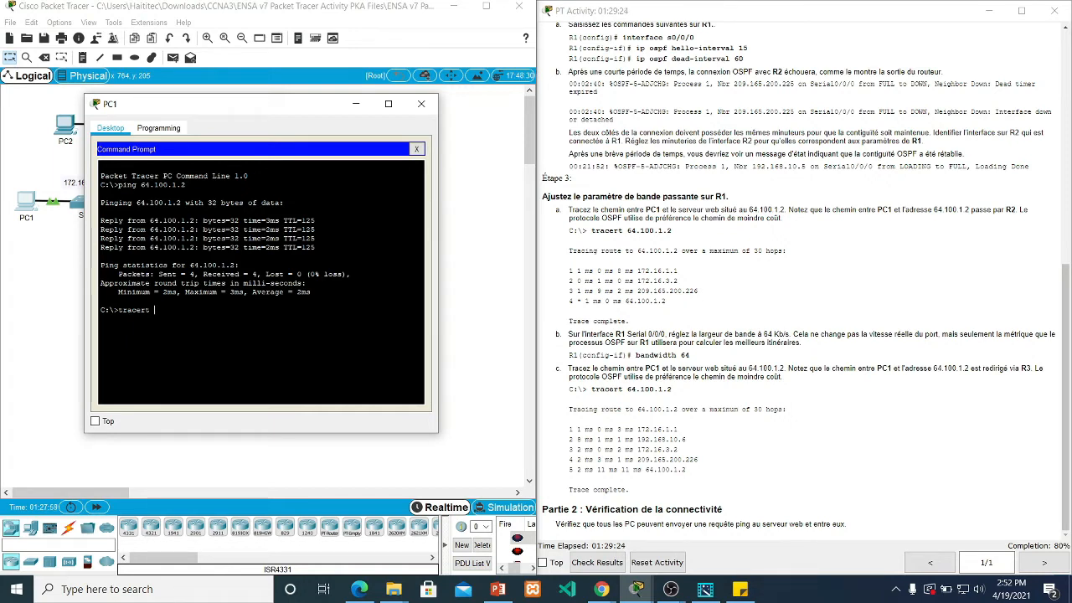
type(".100")
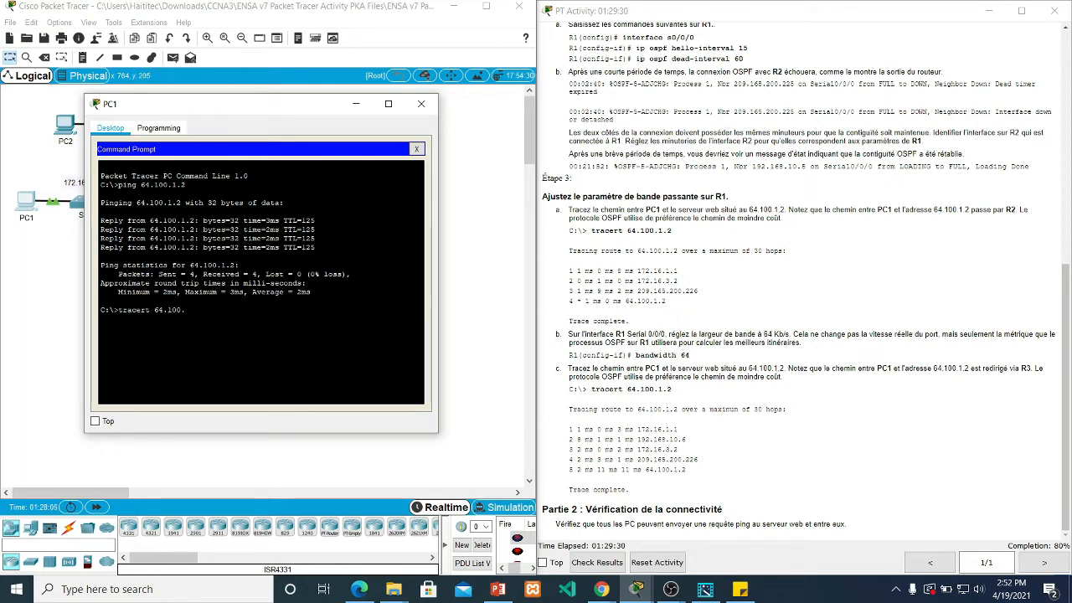
type(".1.2")
key("Return")
Compare the hops traced from PC1 with the network topology, and close the PC1 window.
left_click_drag(255, 106, 653, 110)
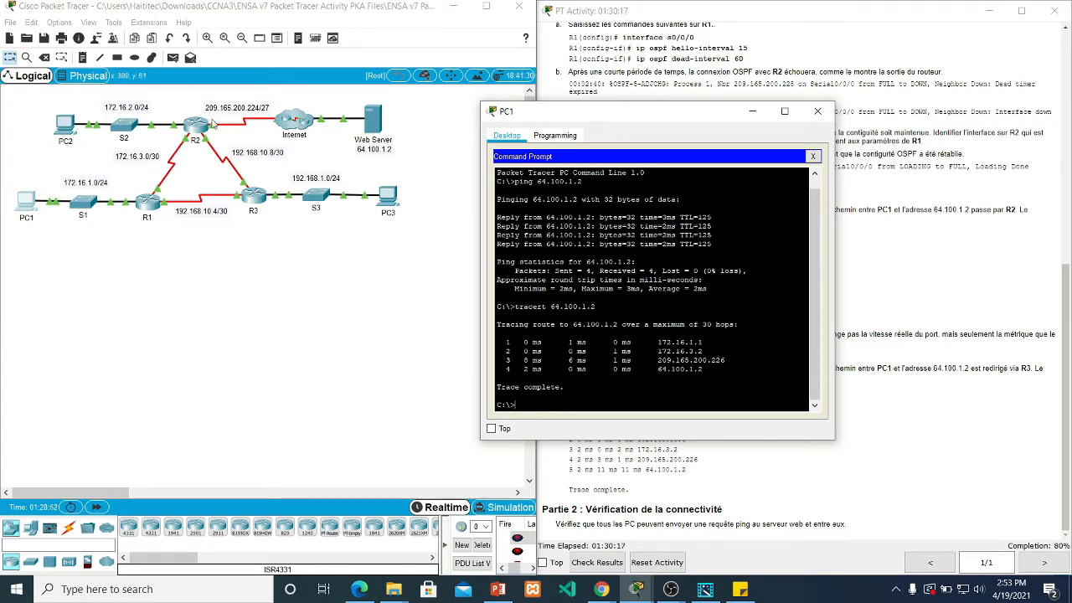
left_click_drag(609, 121, 258, 100)
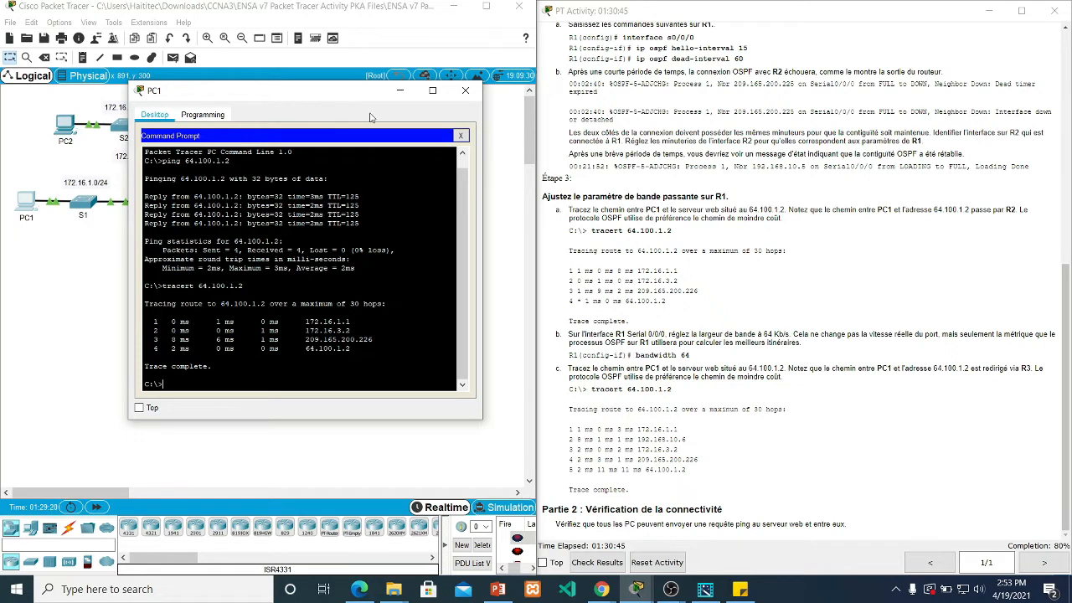
left_click(466, 90)
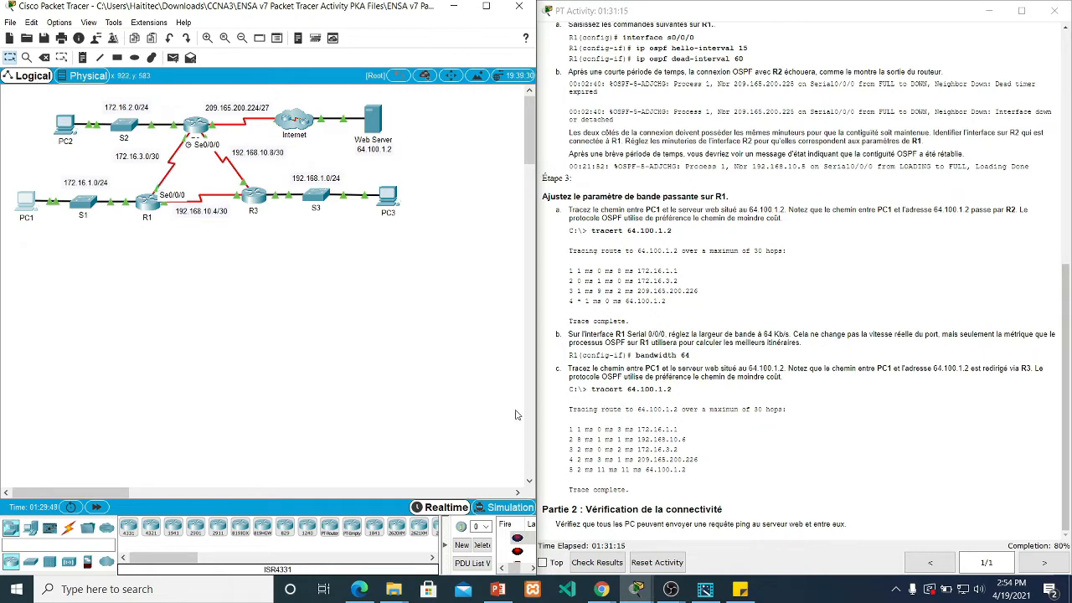
Open router R1's command line interface and leave interface configuration mode with exit.
left_click(147, 209)
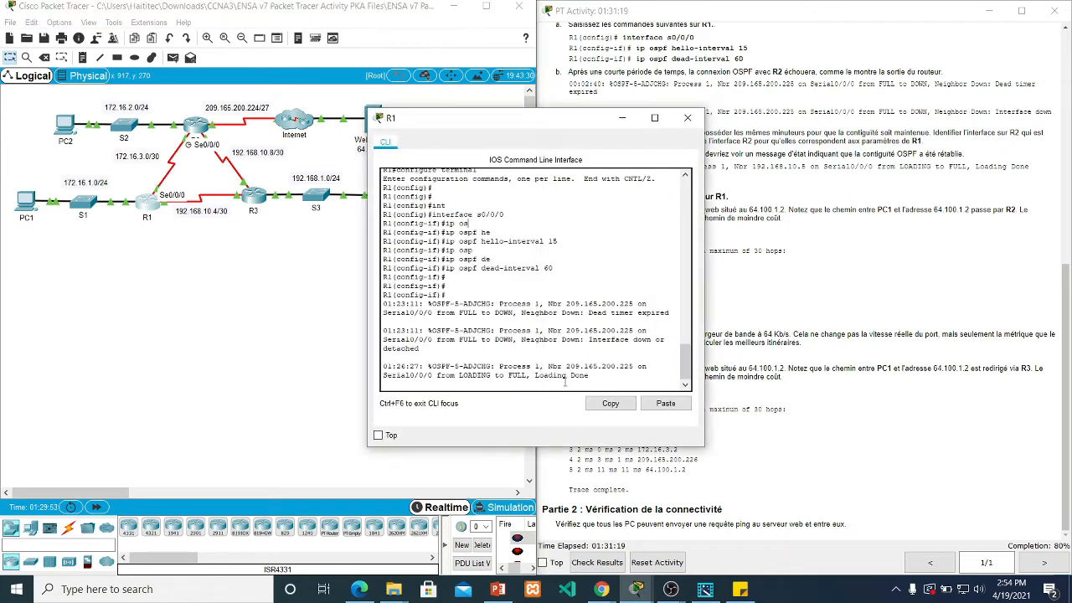
key("Return")
key("Return")
key("Return")
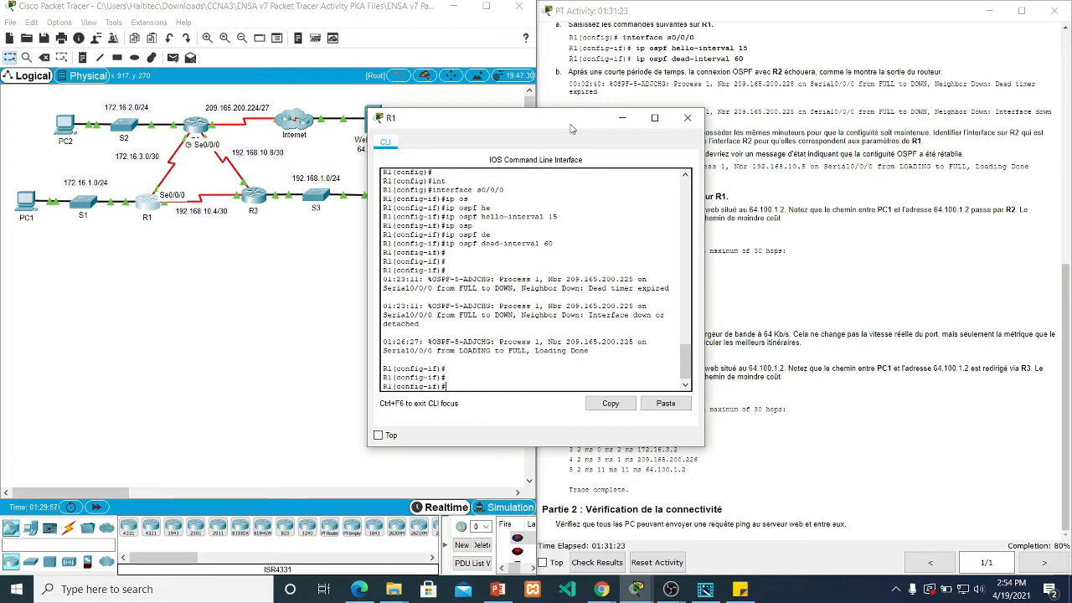
type("exit")
left_click_drag(571, 118, 319, 43)
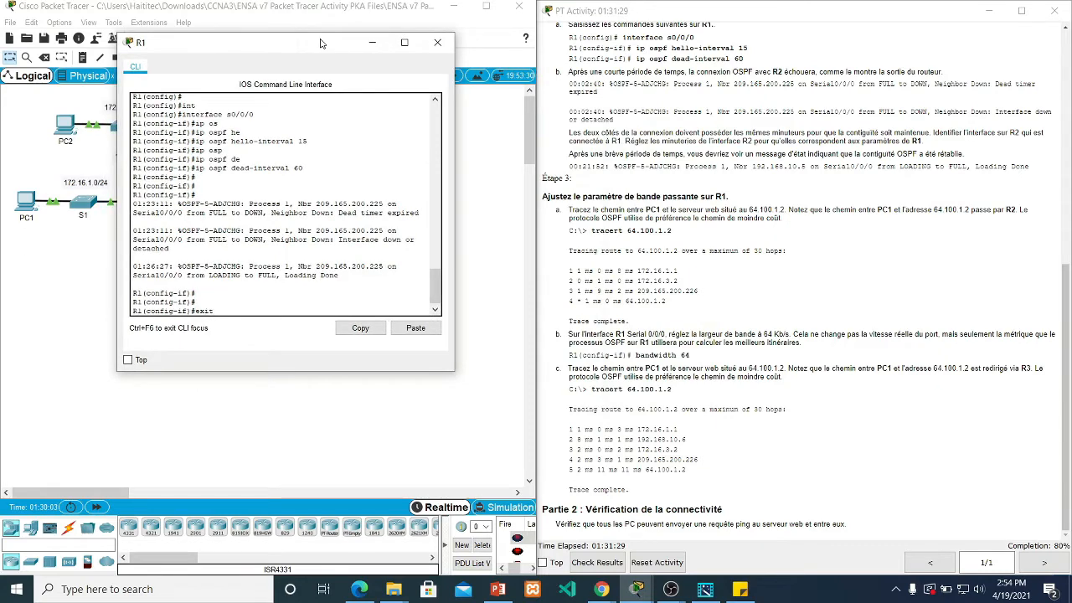
key("Return")
key("Return")
key("Return")
key("Return")
key("Return")
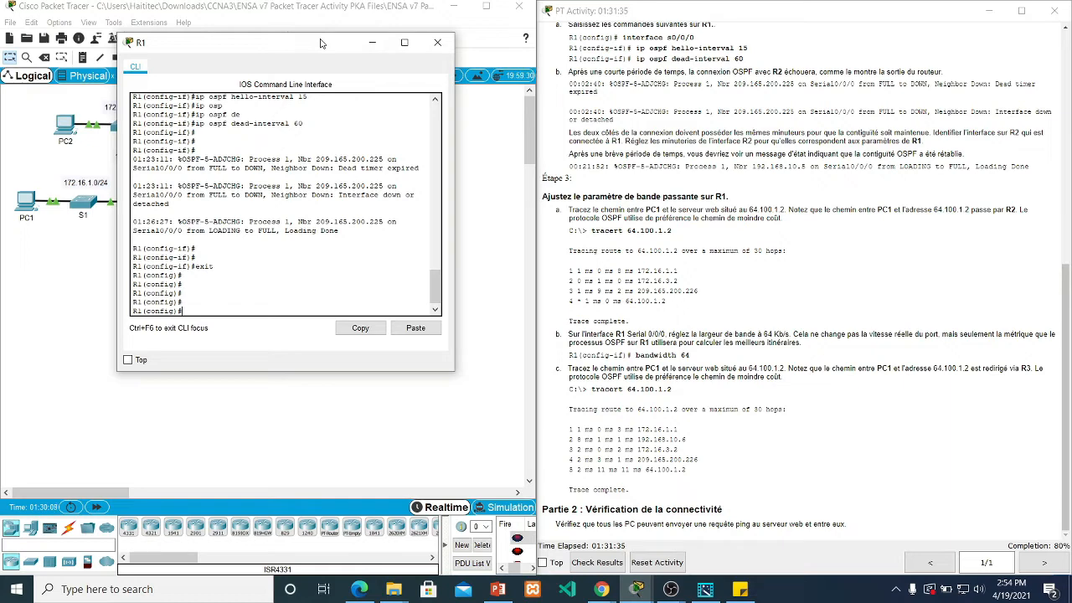
Enter configuration mode for interface s0/0/0 on R1.
type("inter")
key("Tab")
type("s")
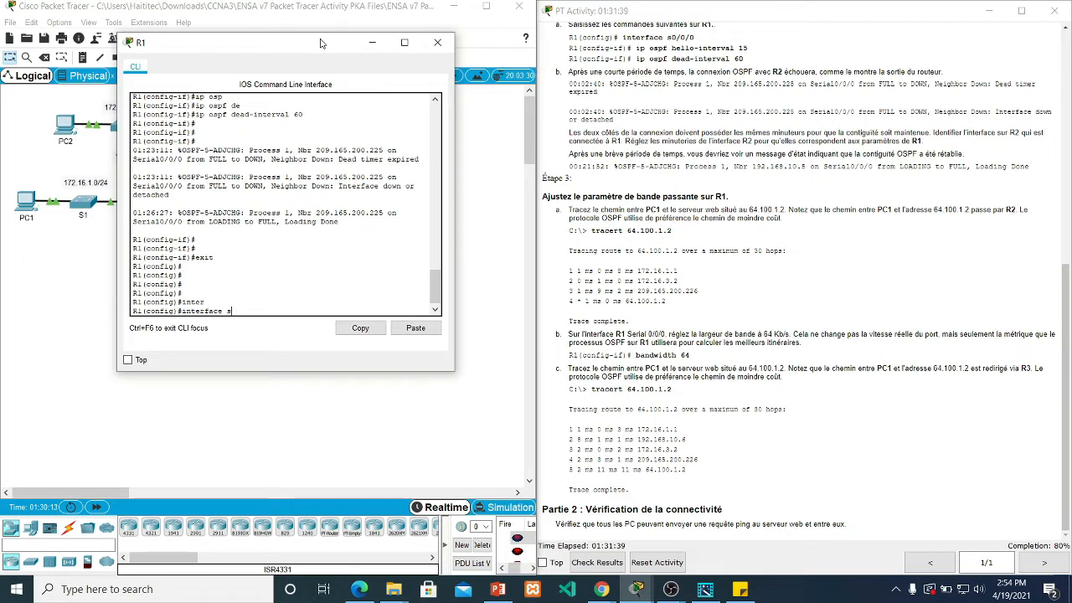
type("0/0/0")
key("Return")
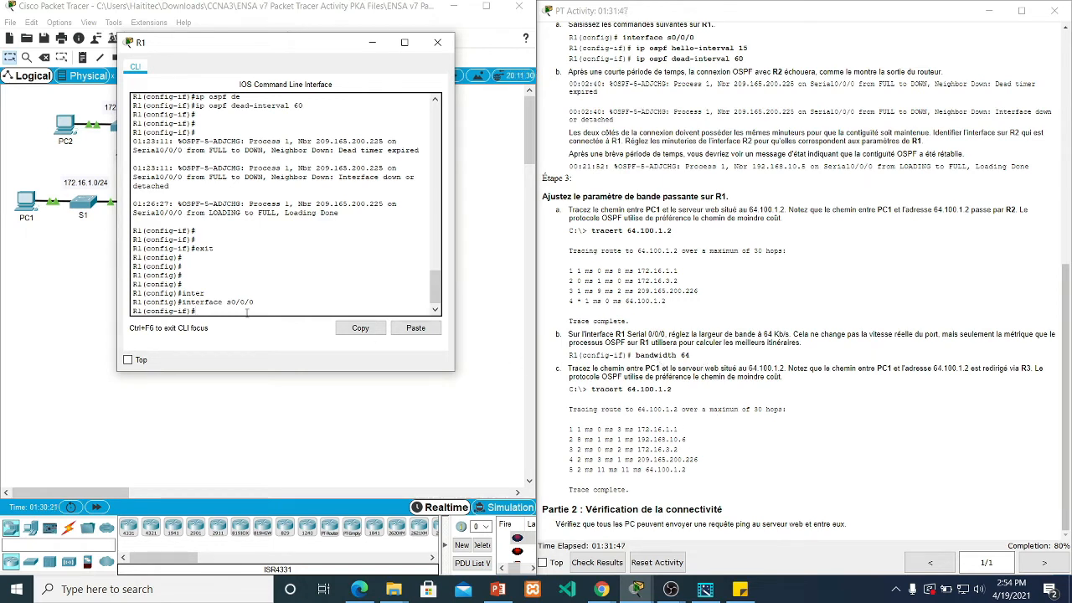
Set the bandwidth to 64 on R1's s0/0/0 interface, exit to global configuration mode and put the R1 window away.
type("ban")
key("Tab")
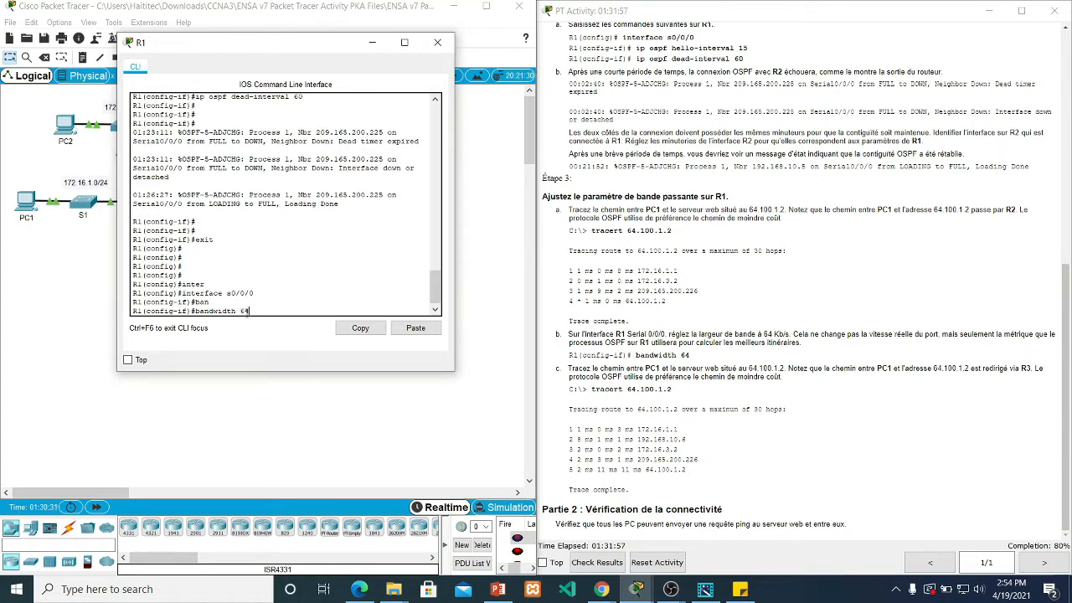
key("Return")
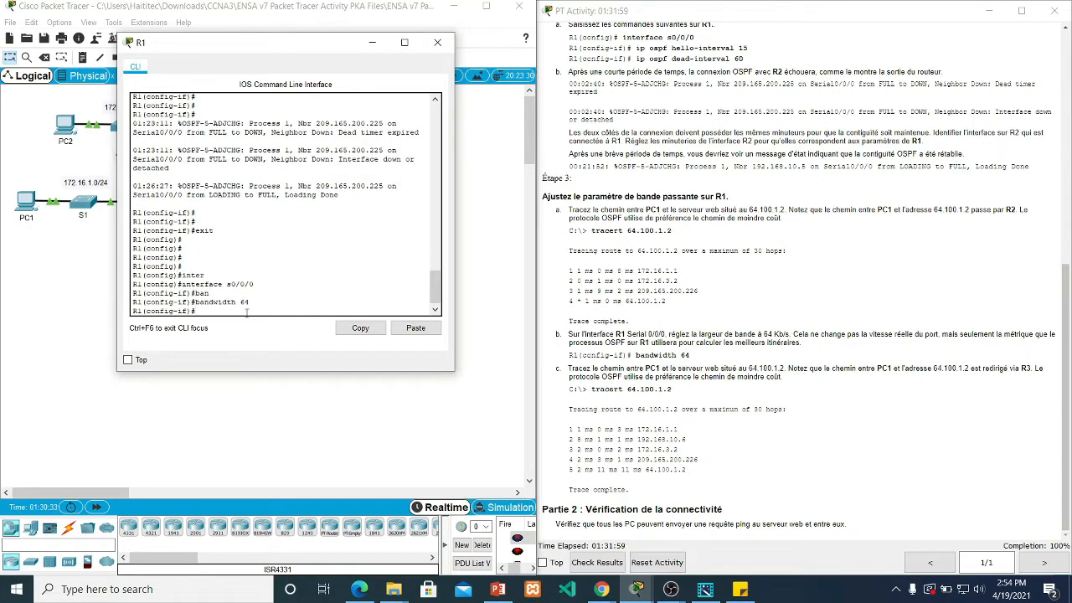
key("Return")
key("Return")
key("Return")
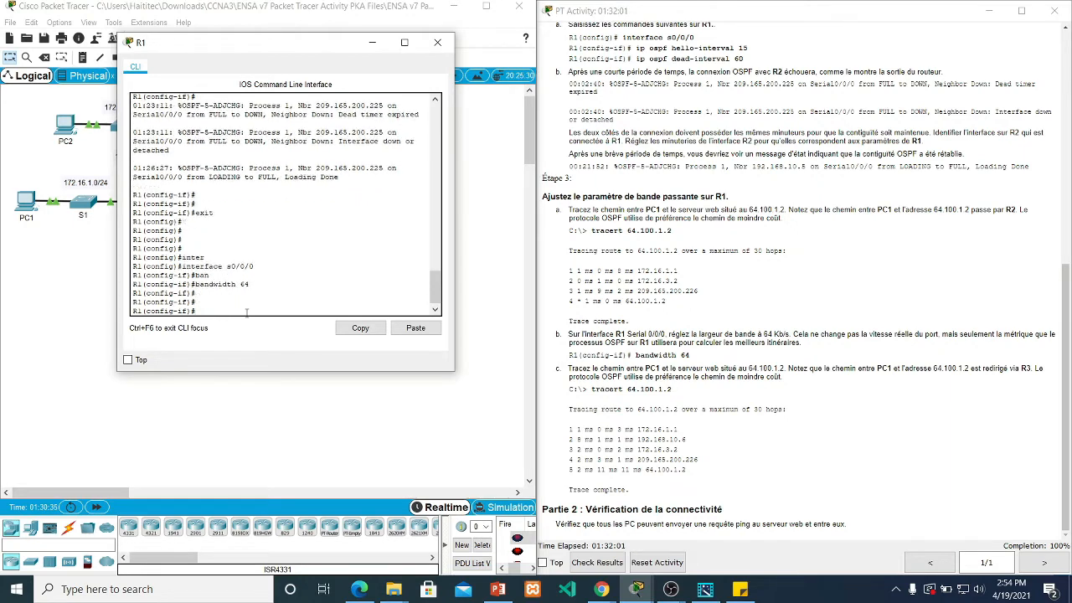
type("exit")
key("Return")
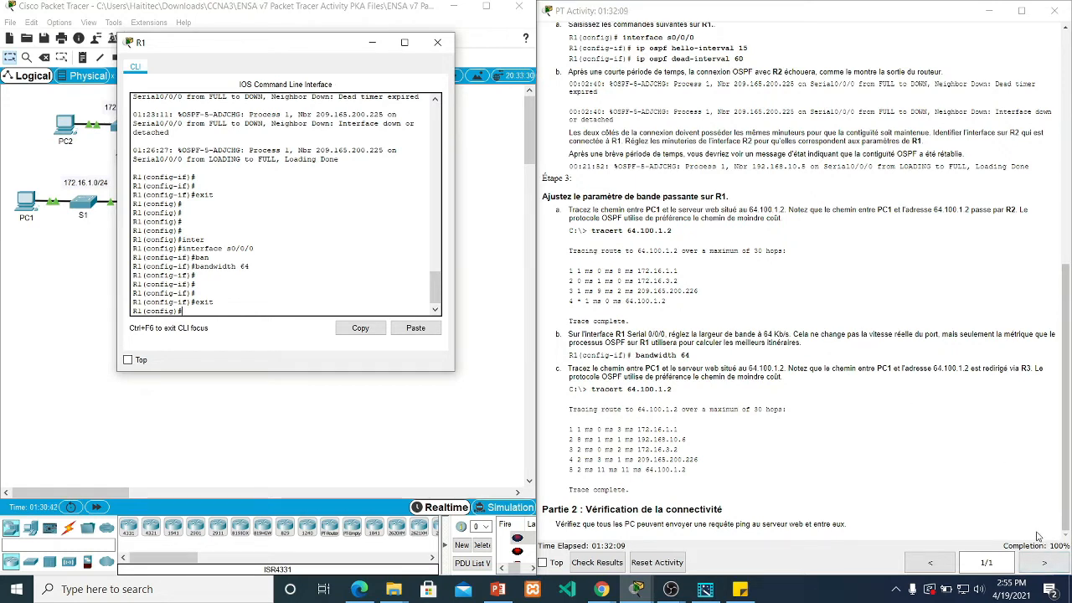
left_click(374, 42)
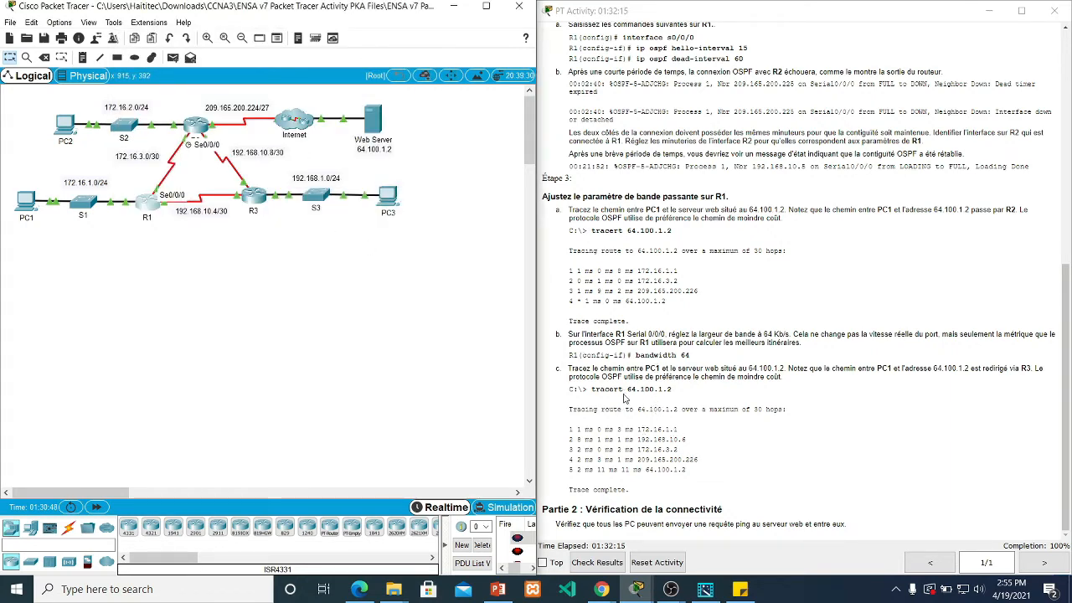
Rerun tracert 64.100.1.2 from PC1's command prompt and compare the traced hops with the network topology.
left_click(26, 201)
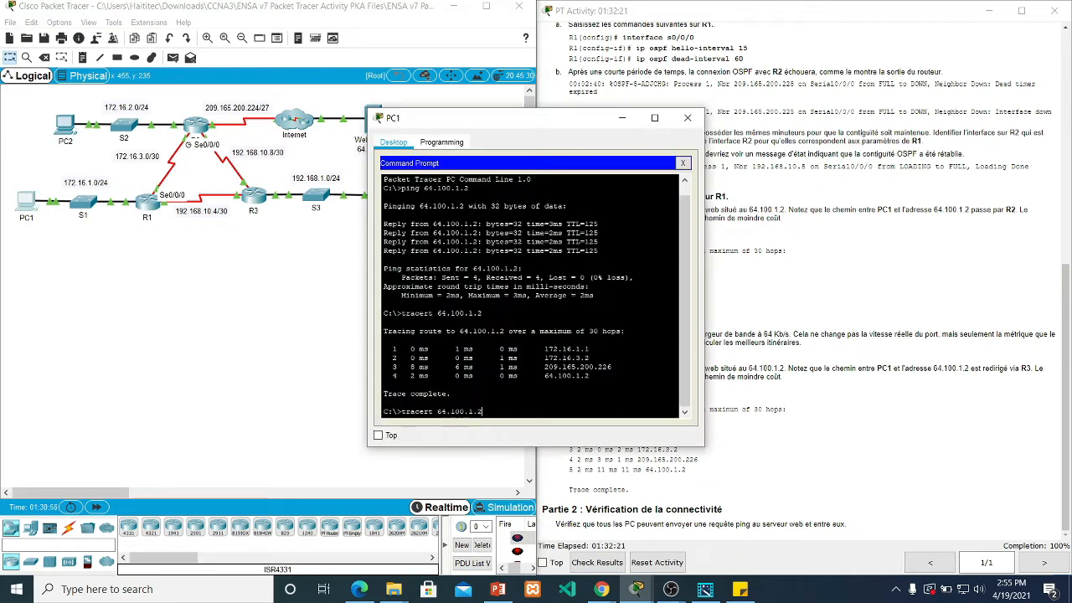
left_click_drag(377, 116, 247, 67)
key("Return")
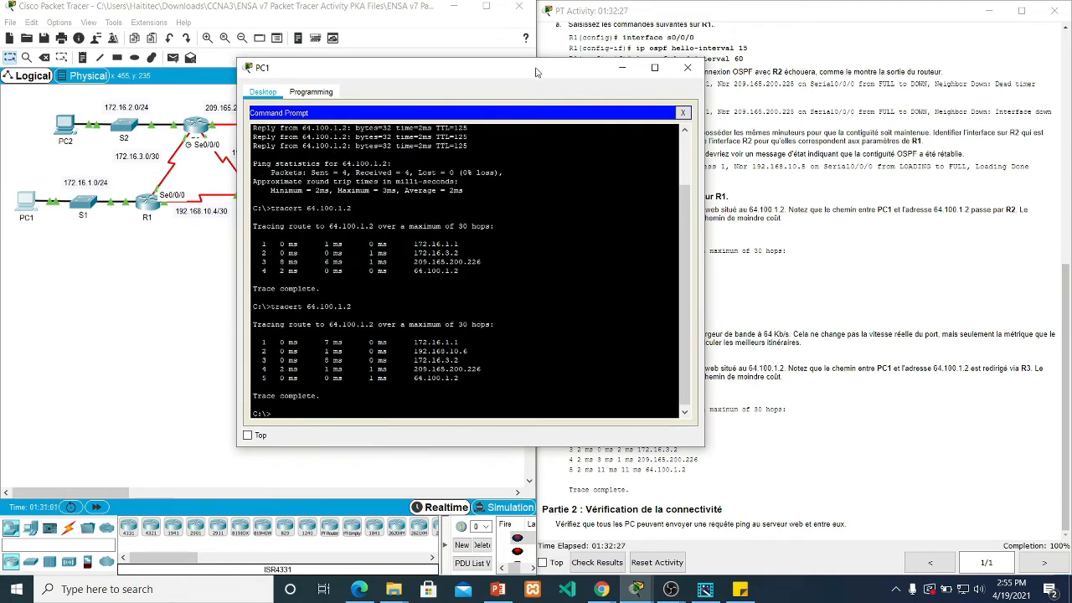
left_click_drag(539, 72, 793, 49)
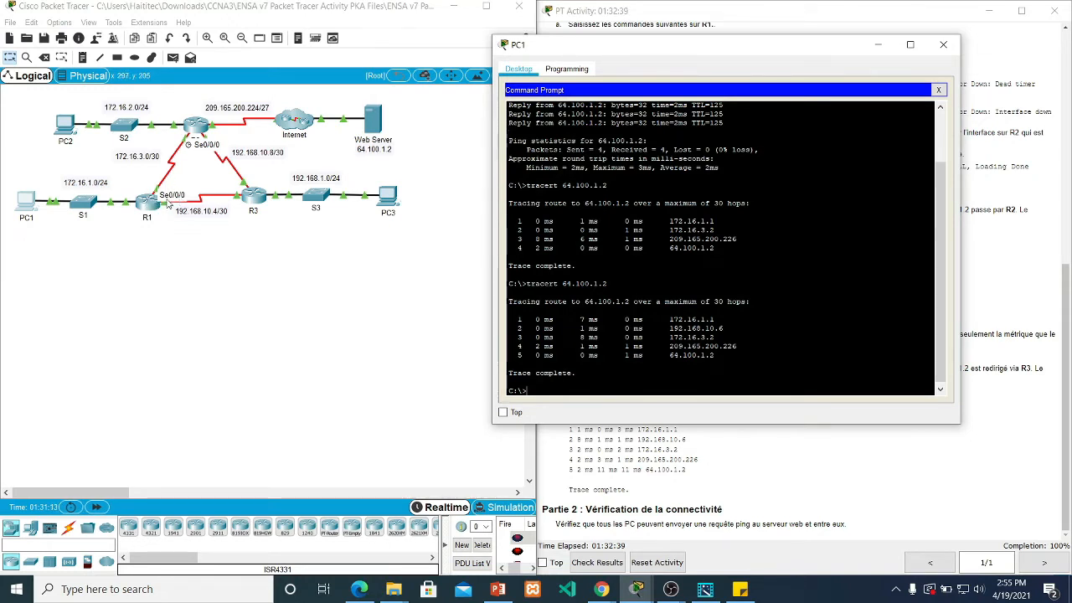
left_click(211, 168)
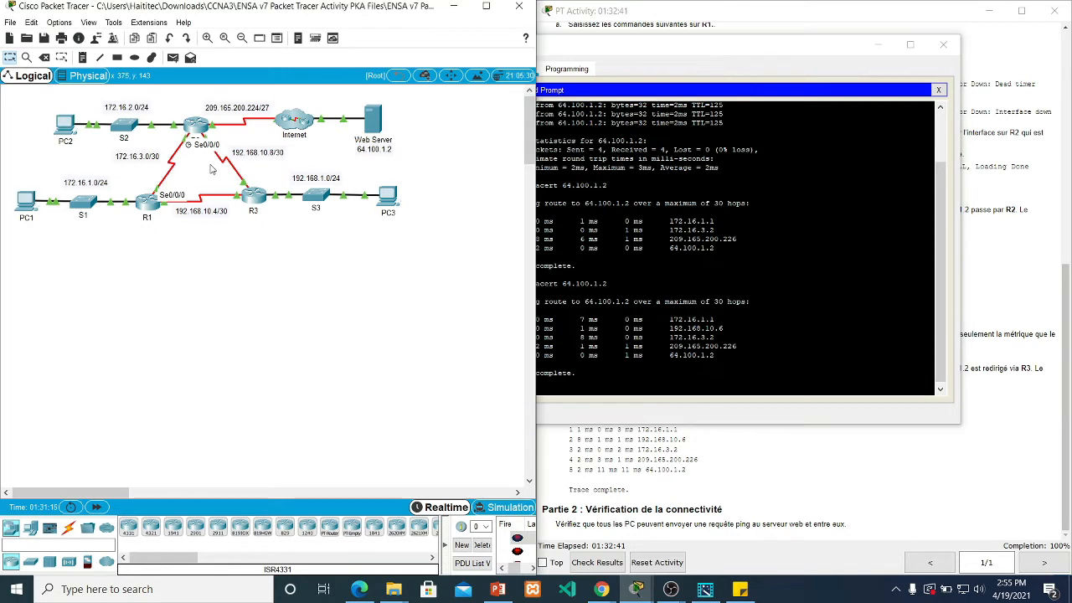